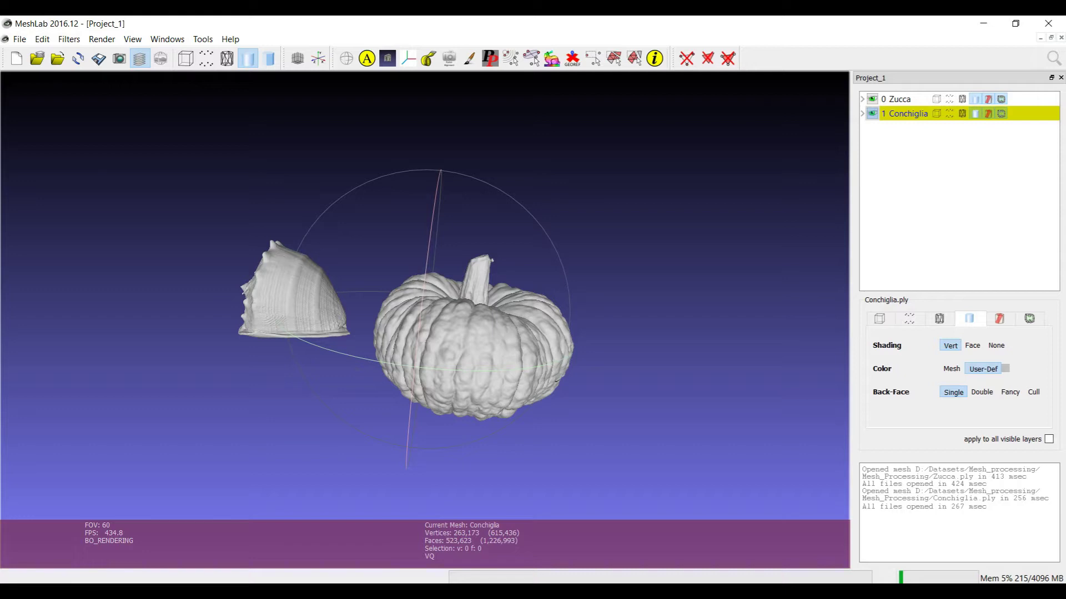
Open the Render decorations list, then dismiss it on the canvas without enabling any decoration
click(102, 38)
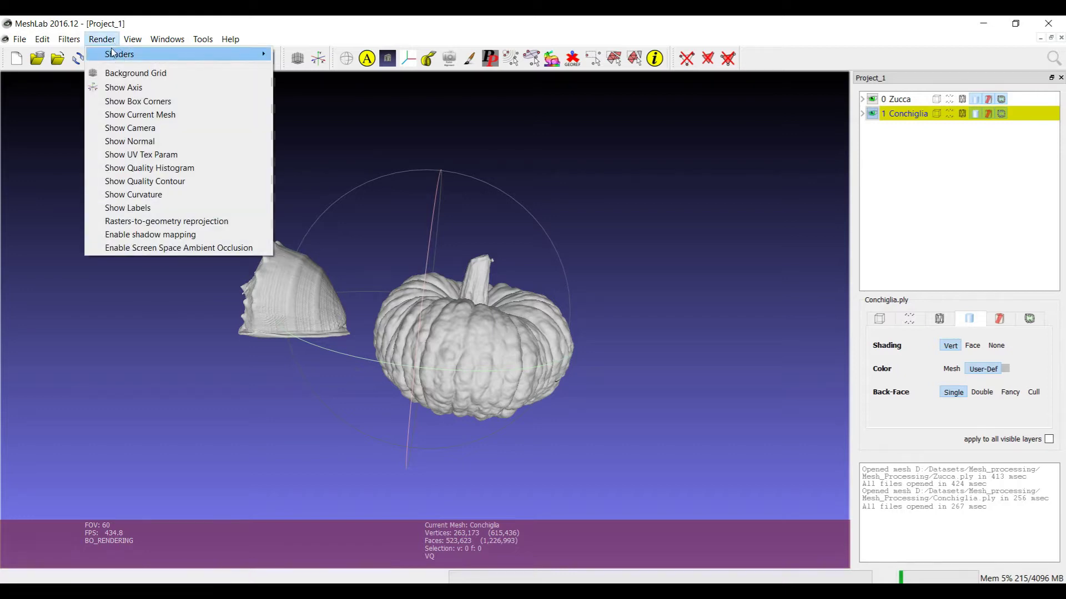
click(598, 267)
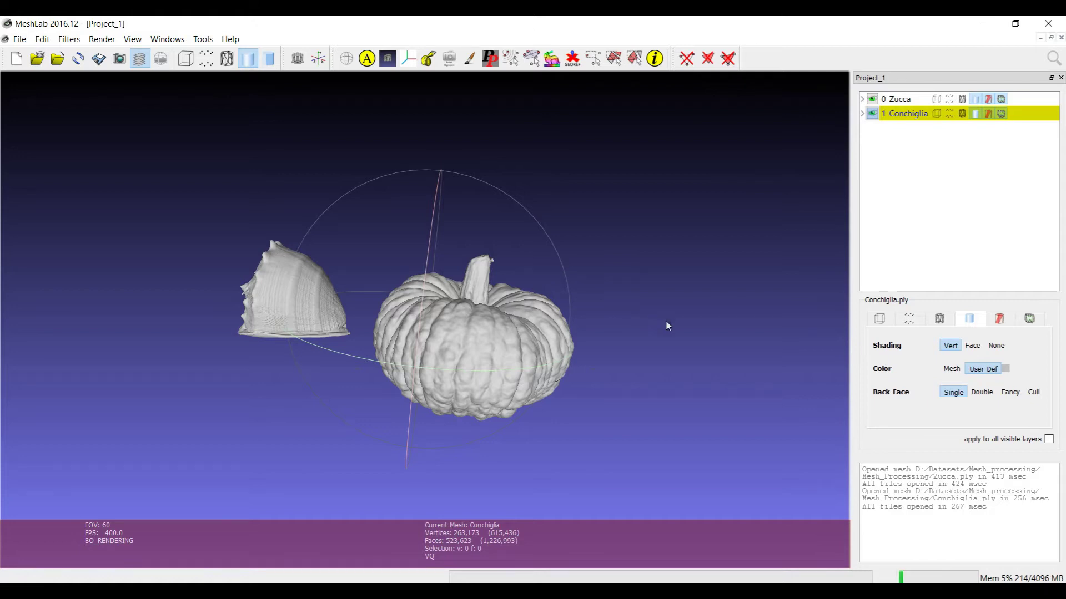
Show Conchiglia's decorator settings, with boundary, non-manifold and texture-border checks all Off
click(1032, 320)
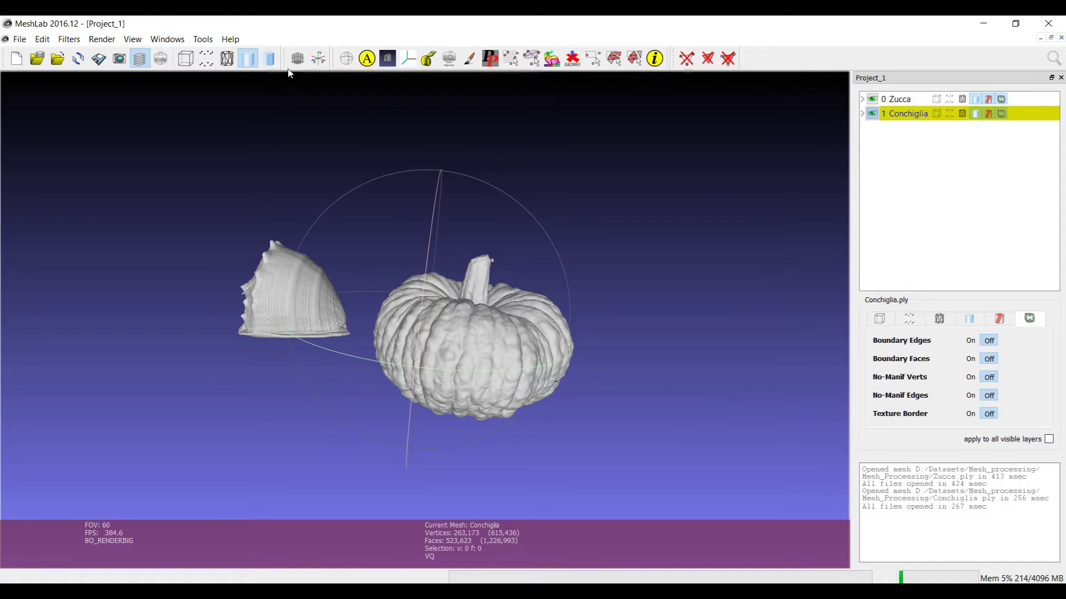
Turn on the XYZ axes and the background grid box, then orbit and zoom to view them
click(318, 58)
mouse_move(586, 341)
mouse_down()
mouse_move(544, 370)
mouse_move(538, 357)
mouse_move(406, 318)
mouse_move(412, 336)
mouse_up()
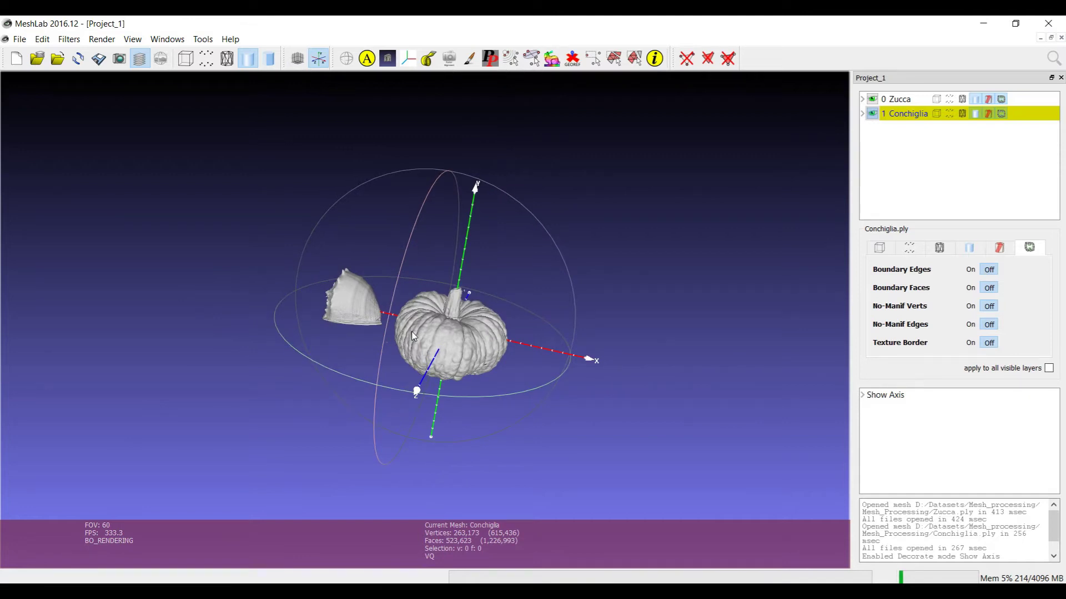
click(297, 58)
drag(346, 281, 388, 371)
scroll(389, 369, up, 8)
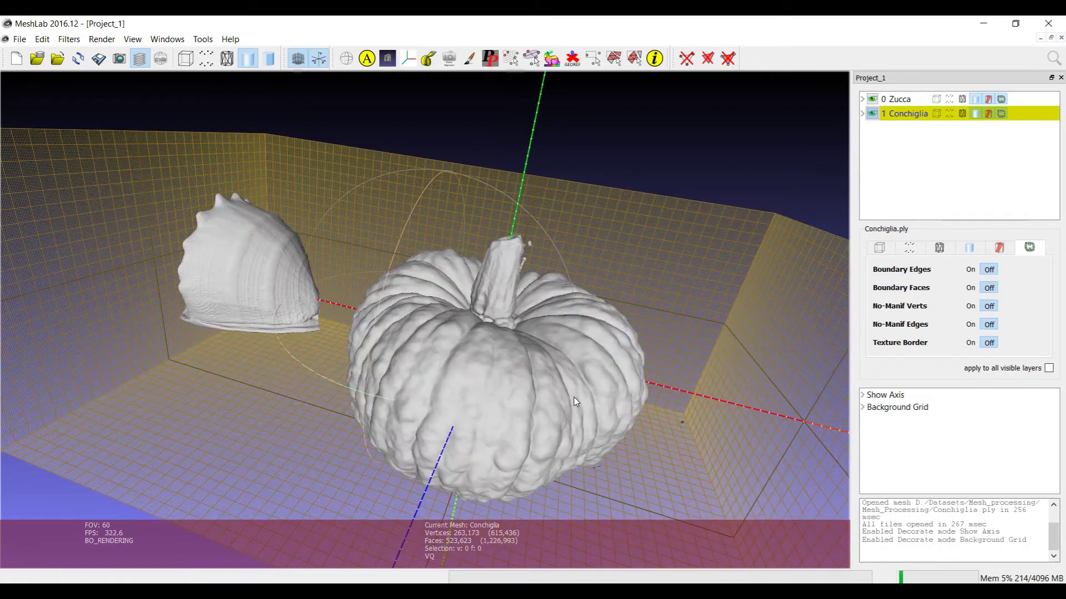
key(ctrl+h)
drag(526, 417, 477, 392)
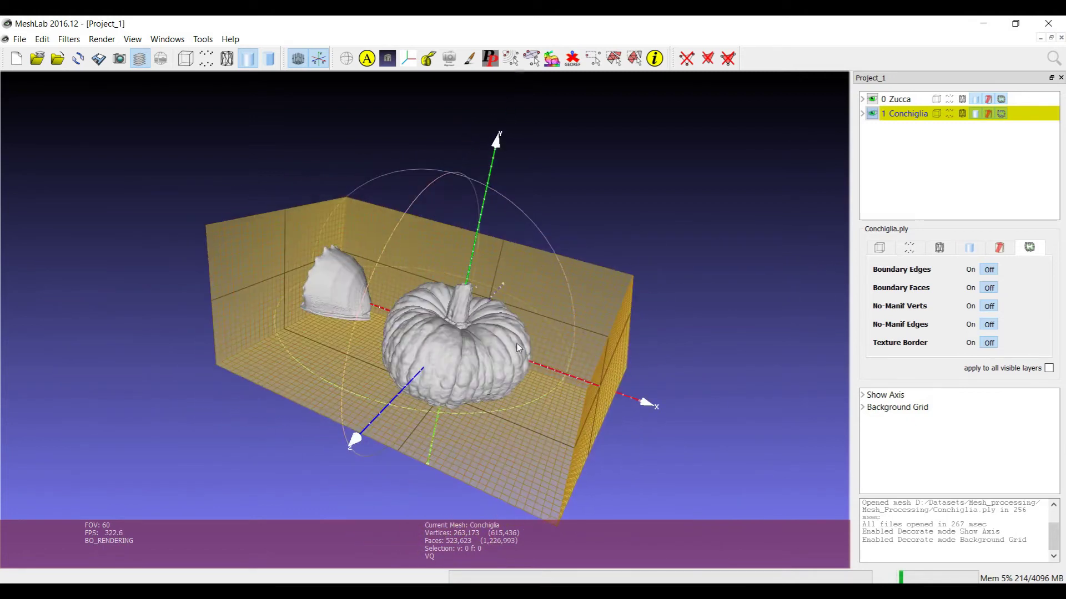
scroll(493, 325, up, 4)
drag(494, 325, 544, 332)
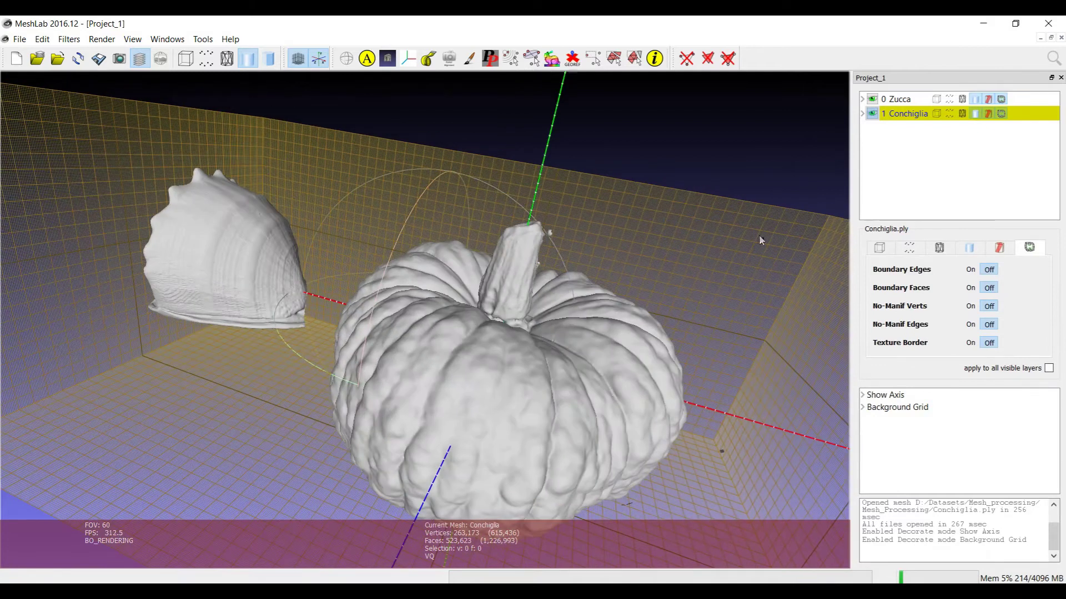
Set the Background Grid's Major Spacing to 100 and Minor Spacing to 10
click(863, 395)
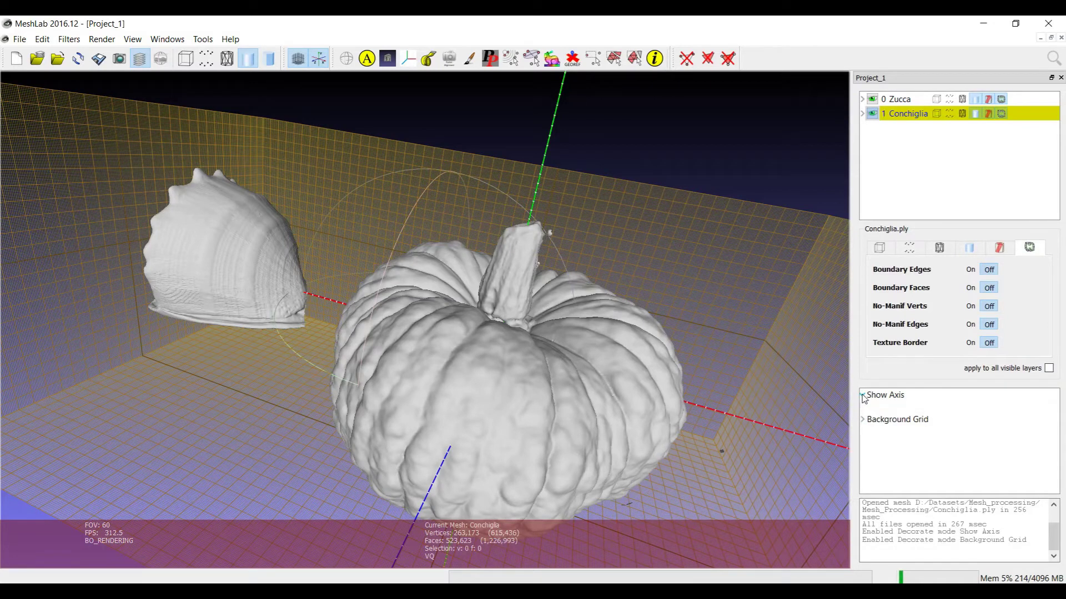
click(863, 395)
click(863, 407)
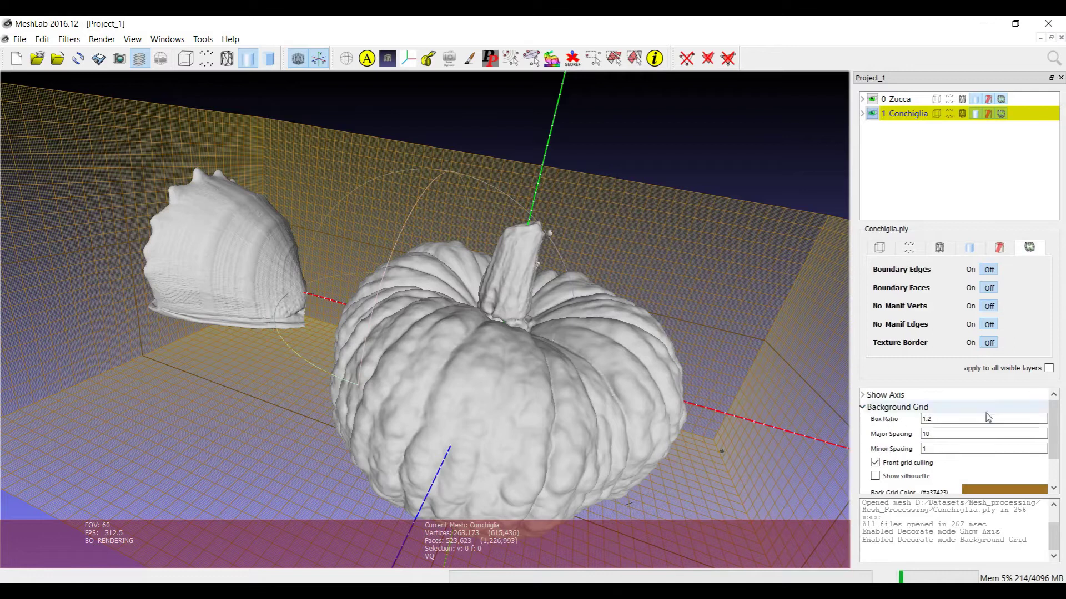
scroll(1053, 433, down, 1)
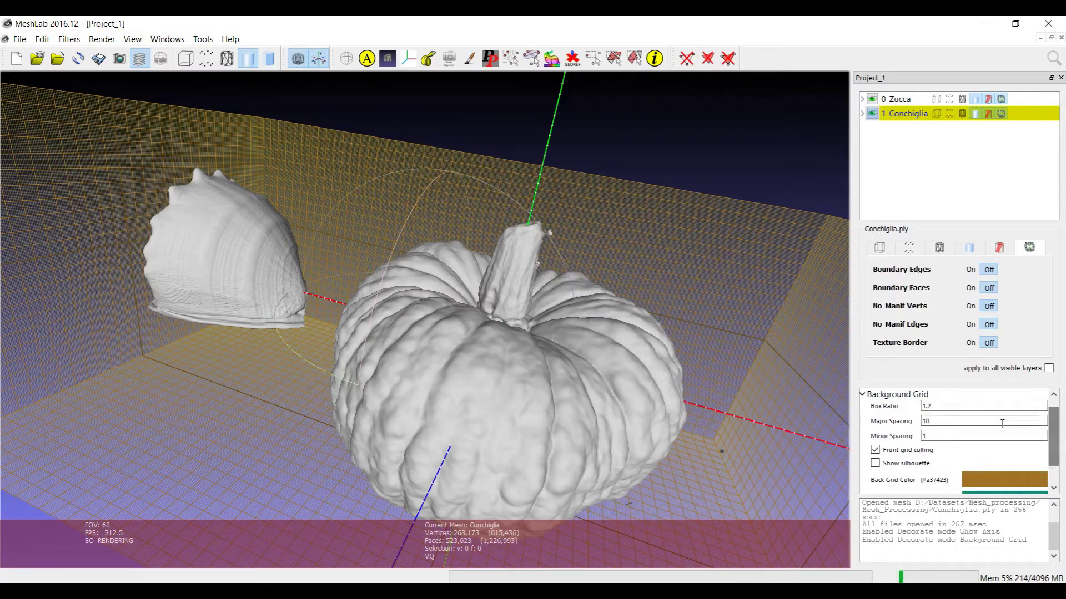
double_click(943, 421)
text(10)
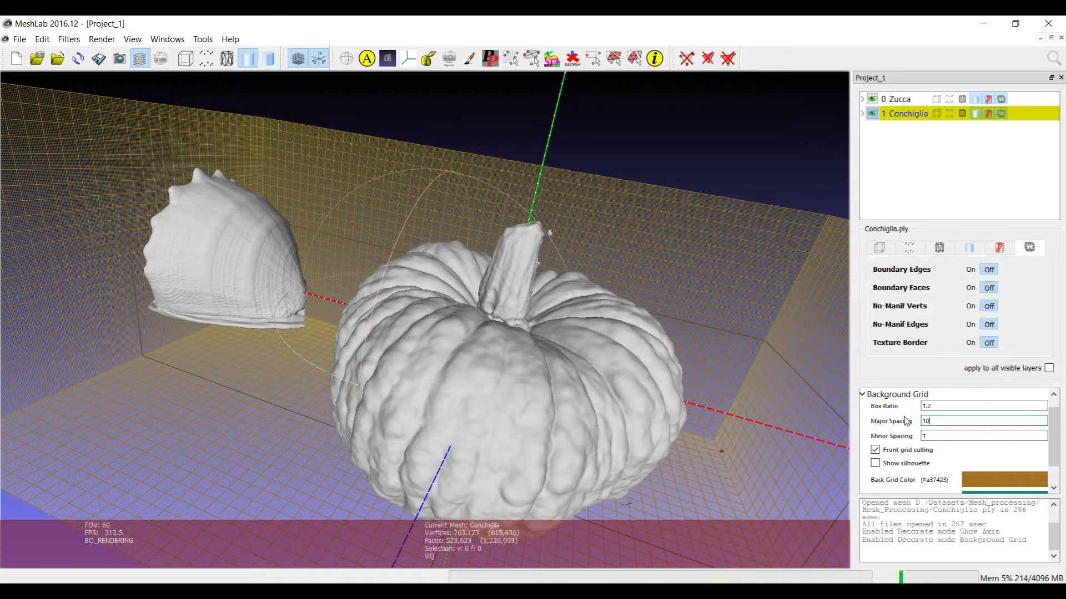
text(0)
click(932, 437)
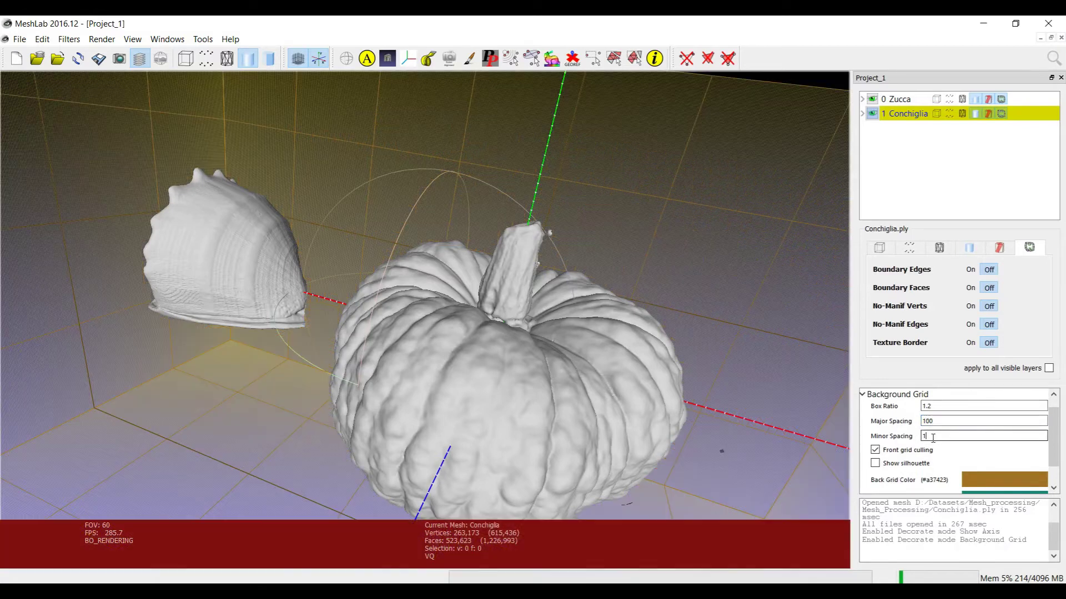
text(0)
key(Tab)
Snap to an orthographic front view, zoom, then orbit to an oblique view of the grid box
drag(765, 391, 561, 305)
key(ctrl+1)
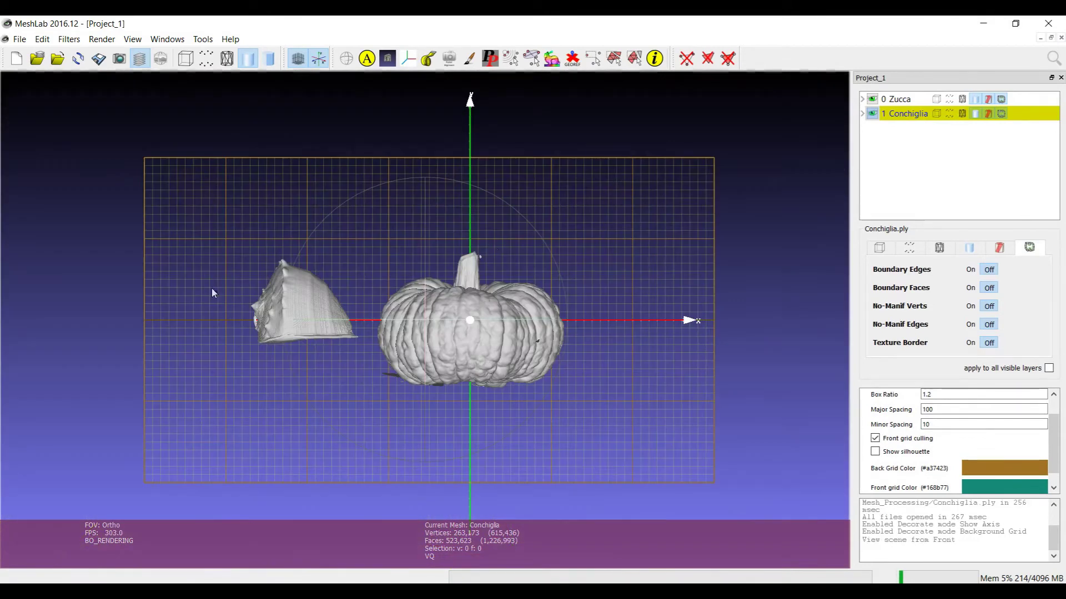
scroll(456, 331, up, 1)
scroll(454, 331, up, 1)
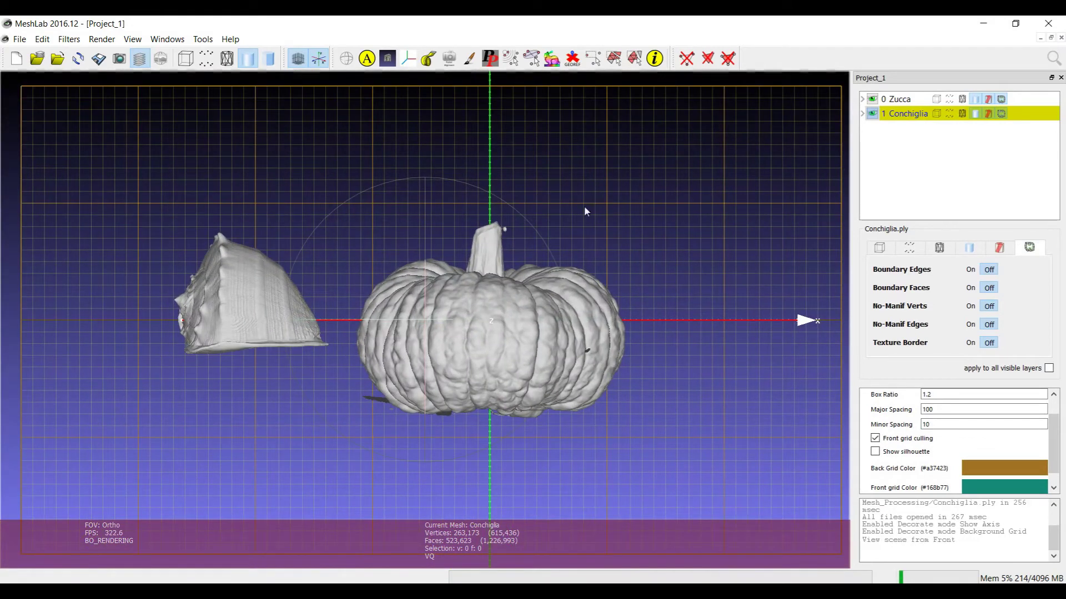
scroll(655, 382, down, 3)
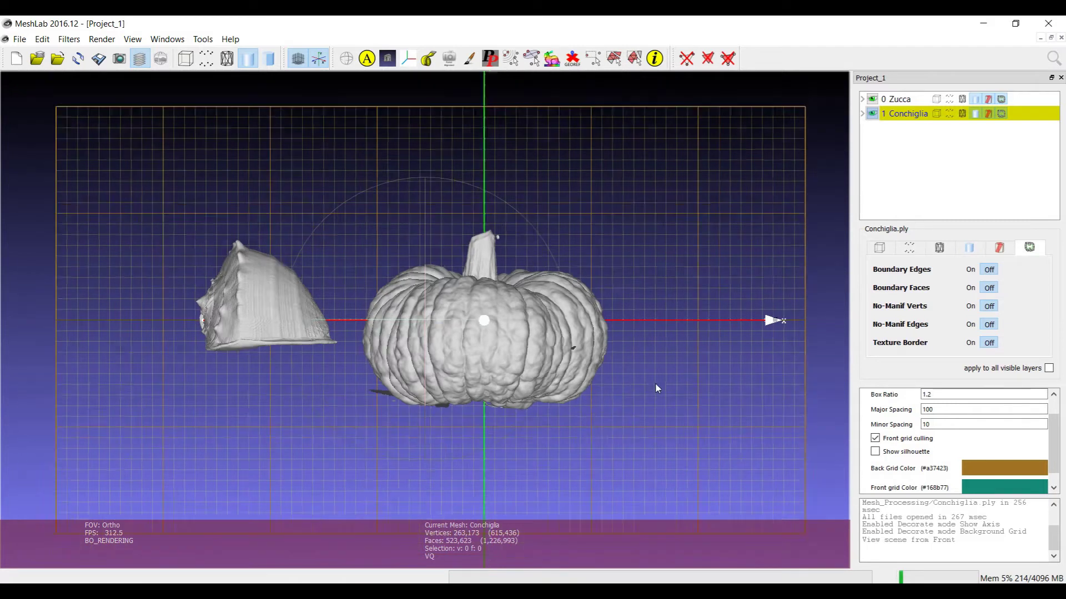
drag(644, 369, 486, 359)
Enable Show silhouette on the background grid, make Zucca current, and orbit to inspect the projections
click(875, 451)
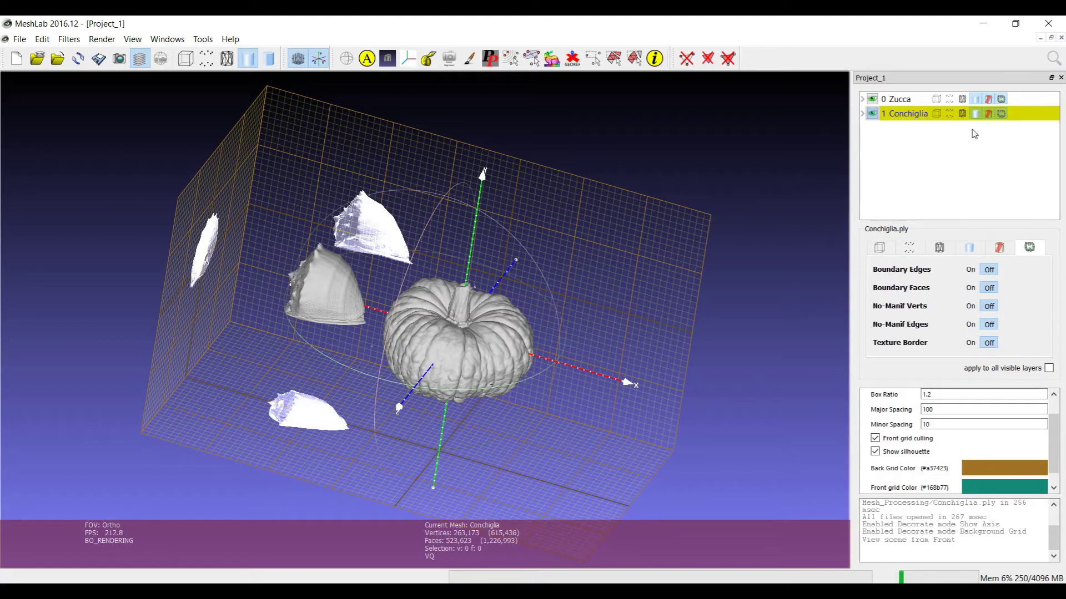
click(902, 99)
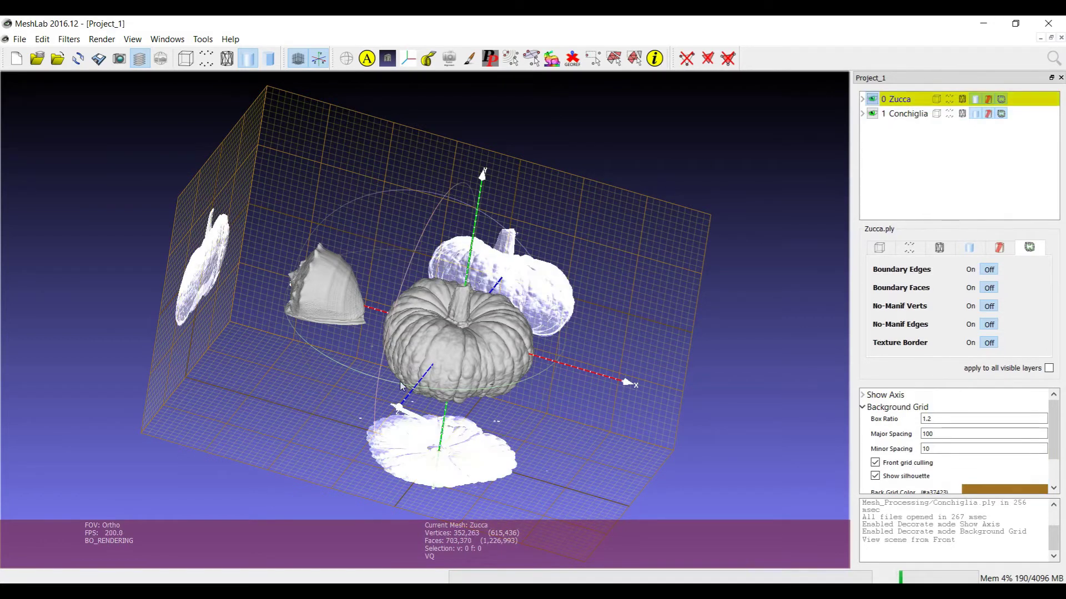
drag(451, 385, 534, 338)
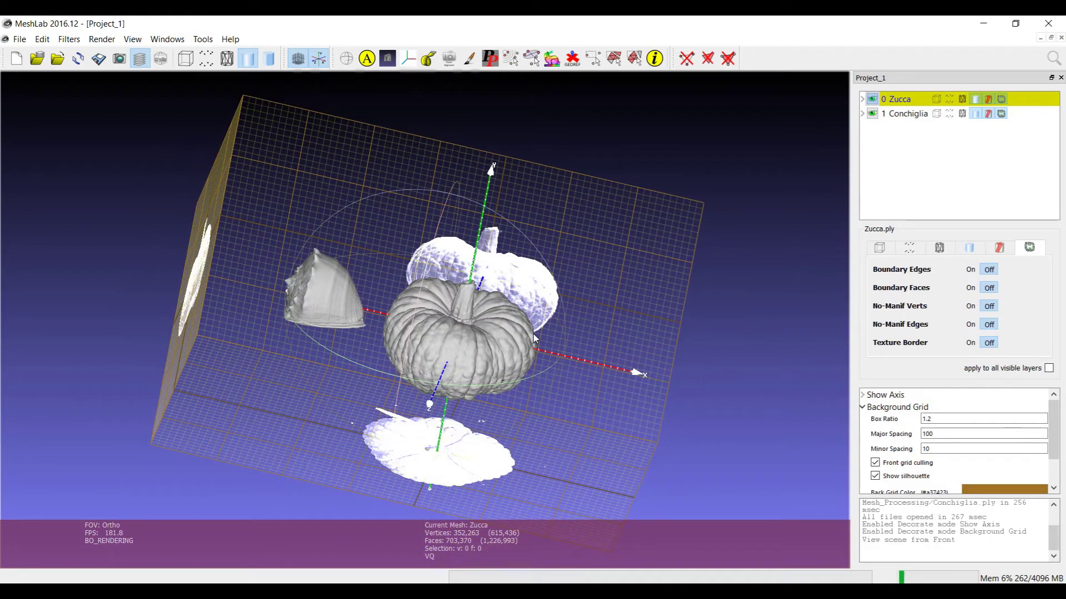
Remove the grid and axes, enable Show Normal, and zoom in face-on to the pumpkin
click(297, 58)
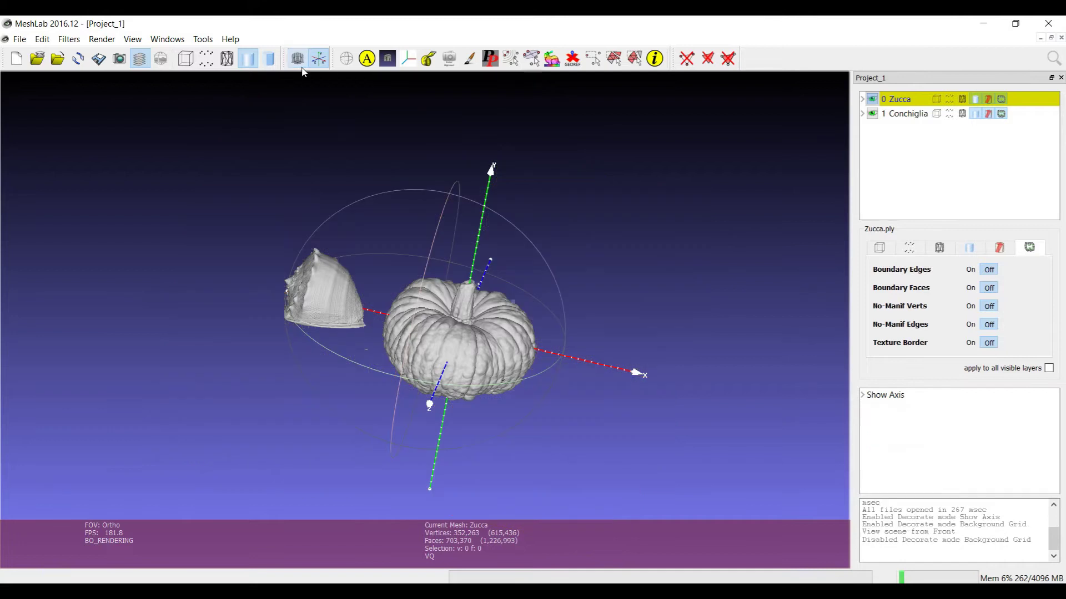
click(318, 58)
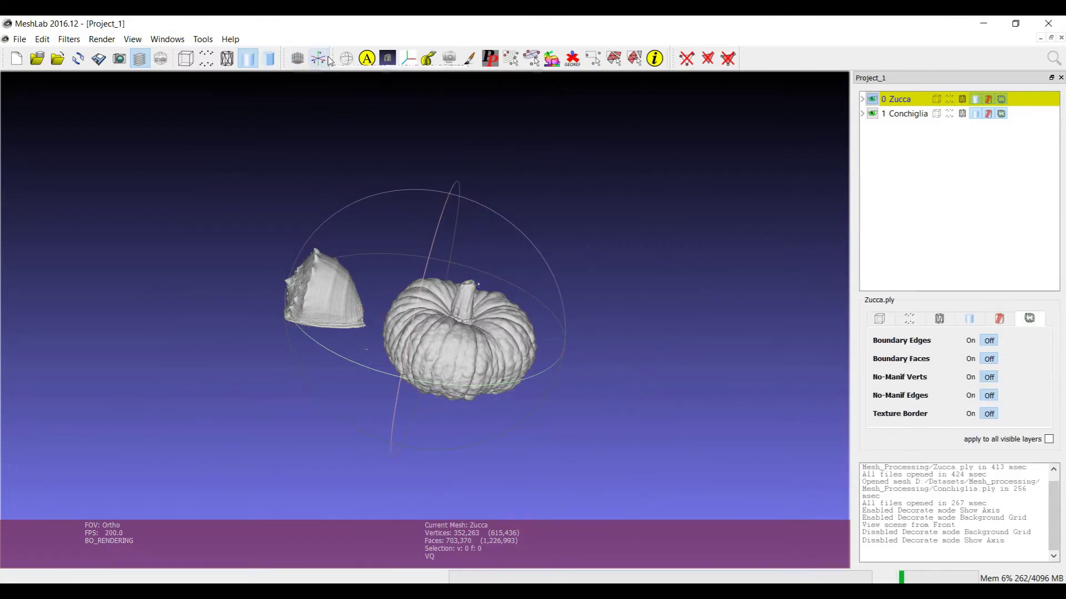
click(111, 41)
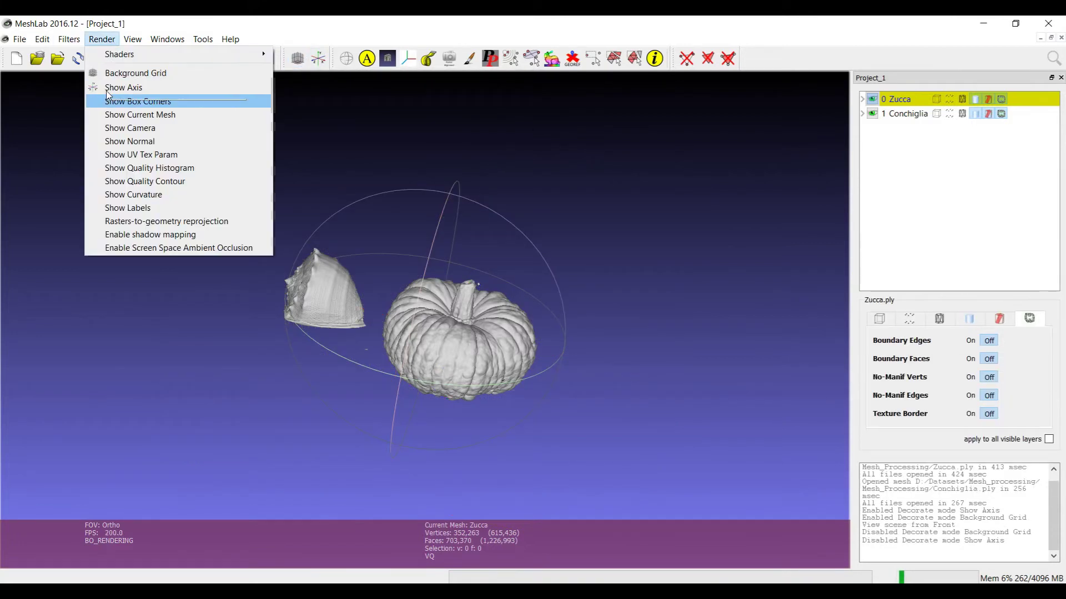
click(130, 141)
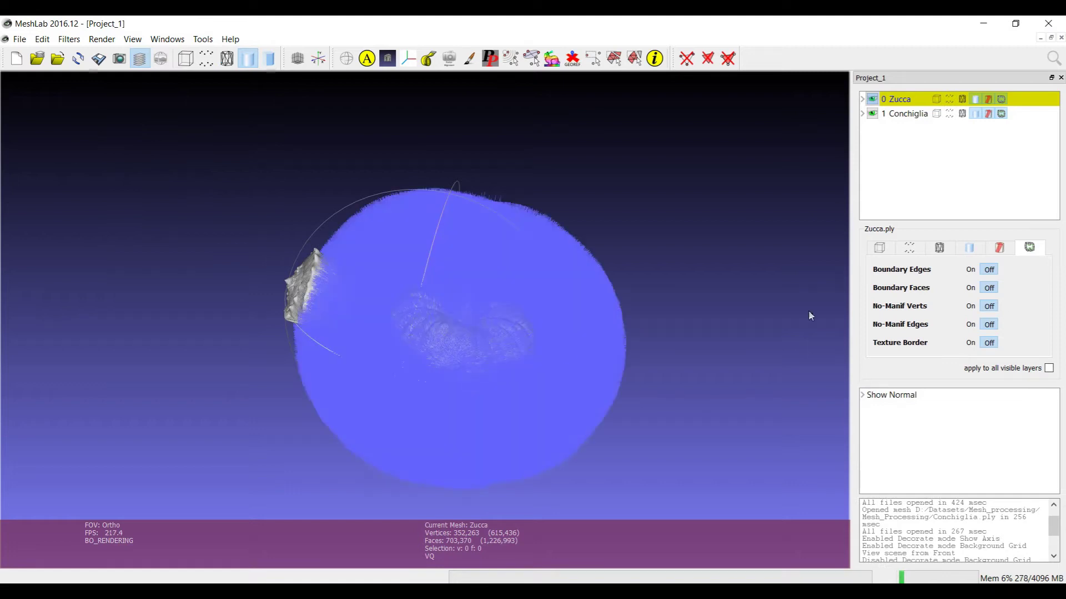
drag(573, 330, 537, 345)
scroll(535, 345, up, 3)
scroll(531, 346, up, 2)
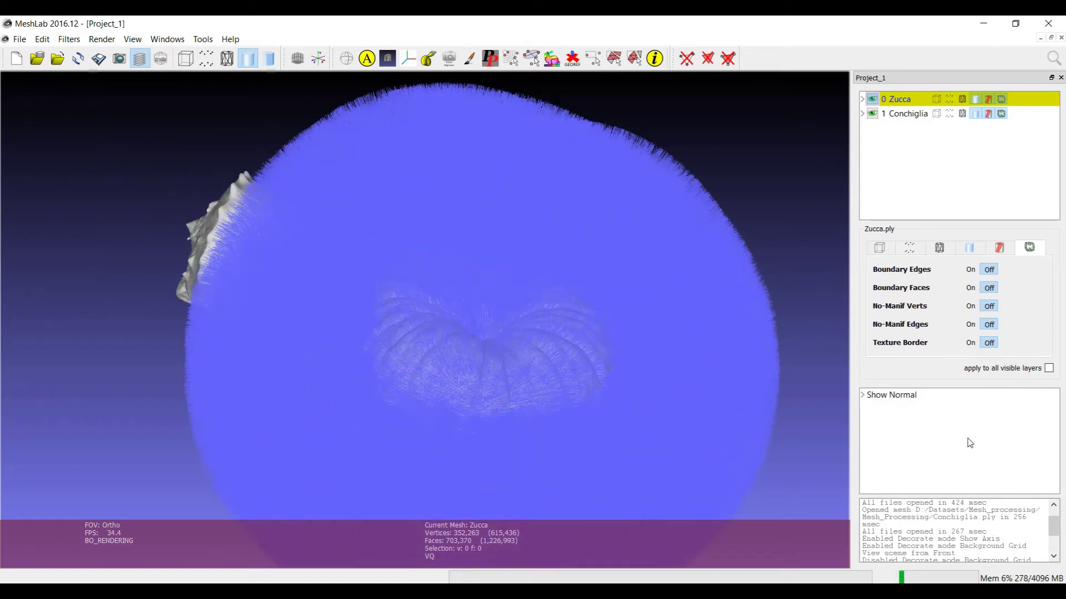
Set the normals' Vector Length to 0.0005 and uncheck Per Face, then recentre on the pumpkin
click(864, 395)
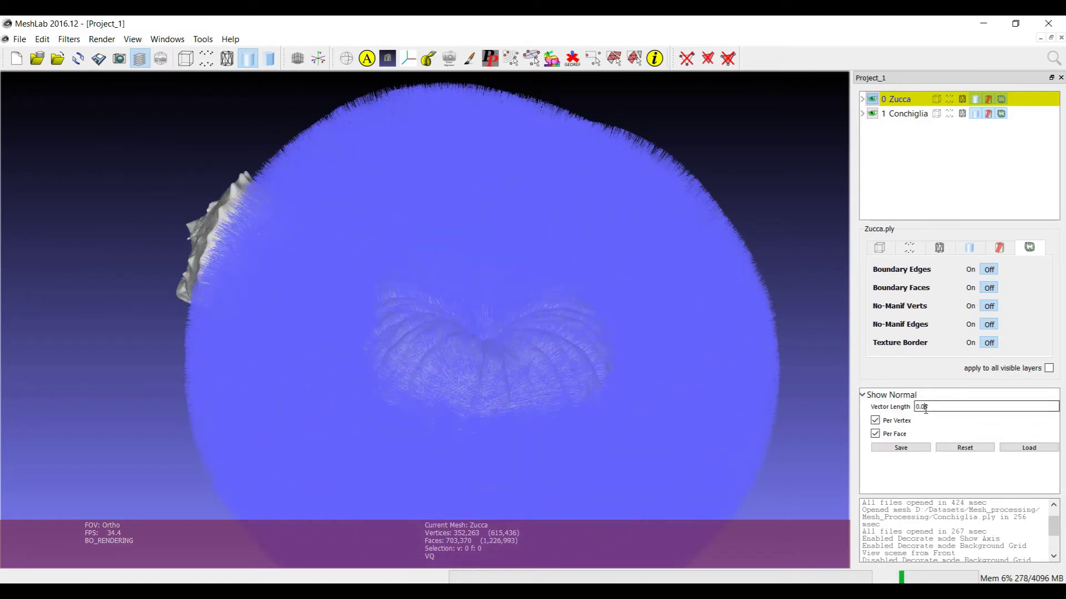
click(575, 362)
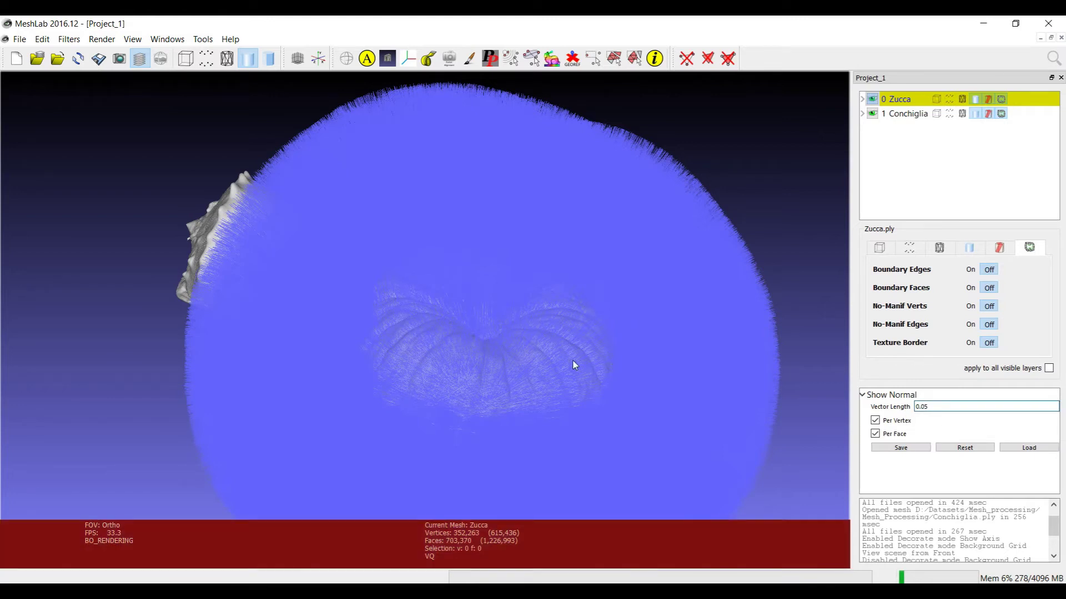
click(926, 406)
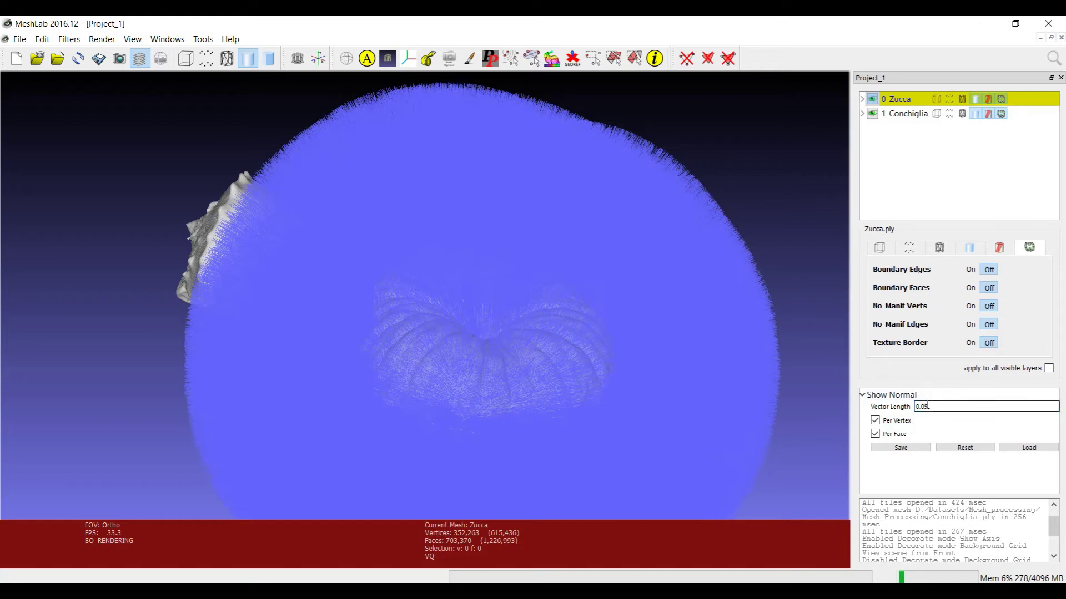
text(000)
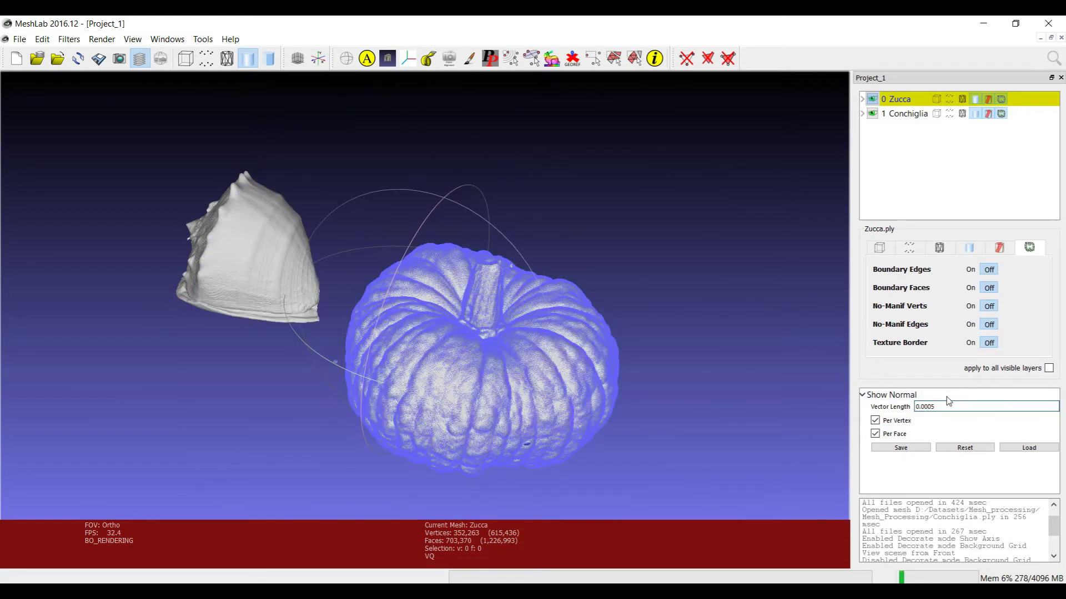
click(875, 434)
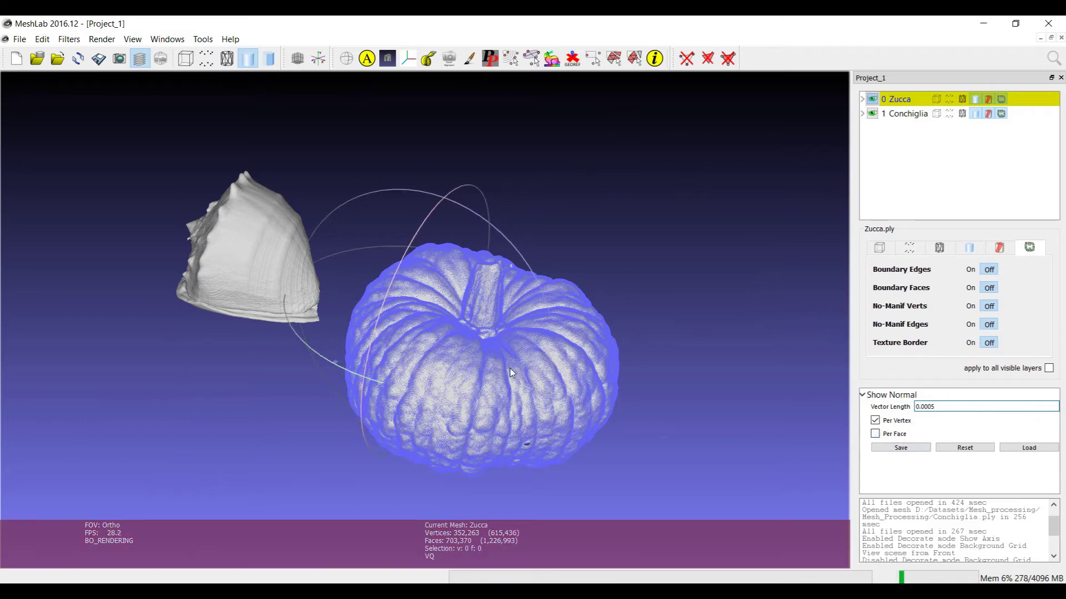
scroll(510, 363, up, 10)
scroll(509, 363, up, 3)
double_click(531, 269)
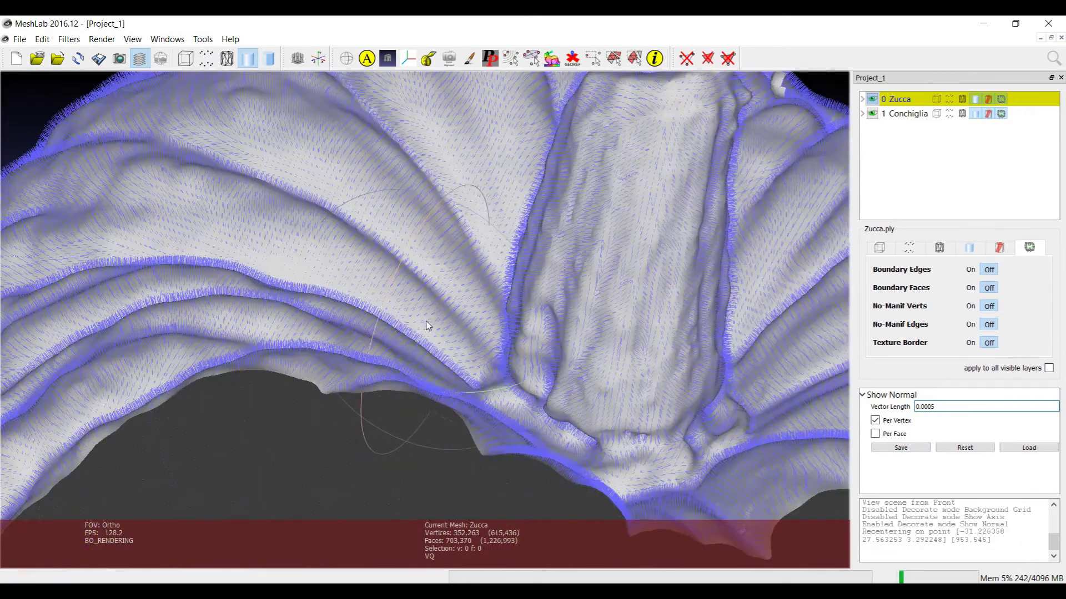
scroll(410, 339, down, 12)
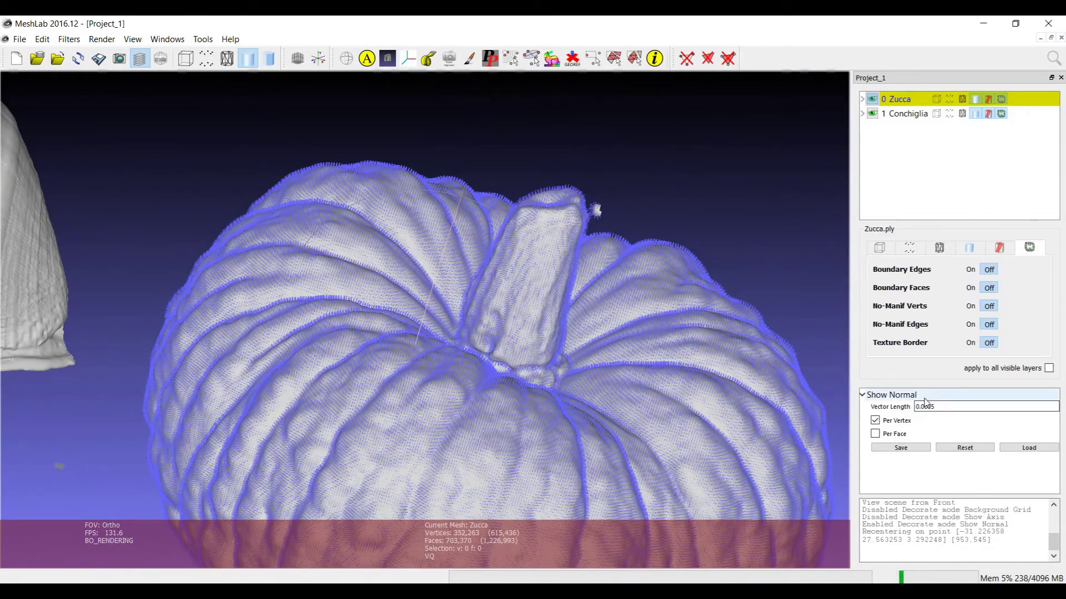
click(202, 39)
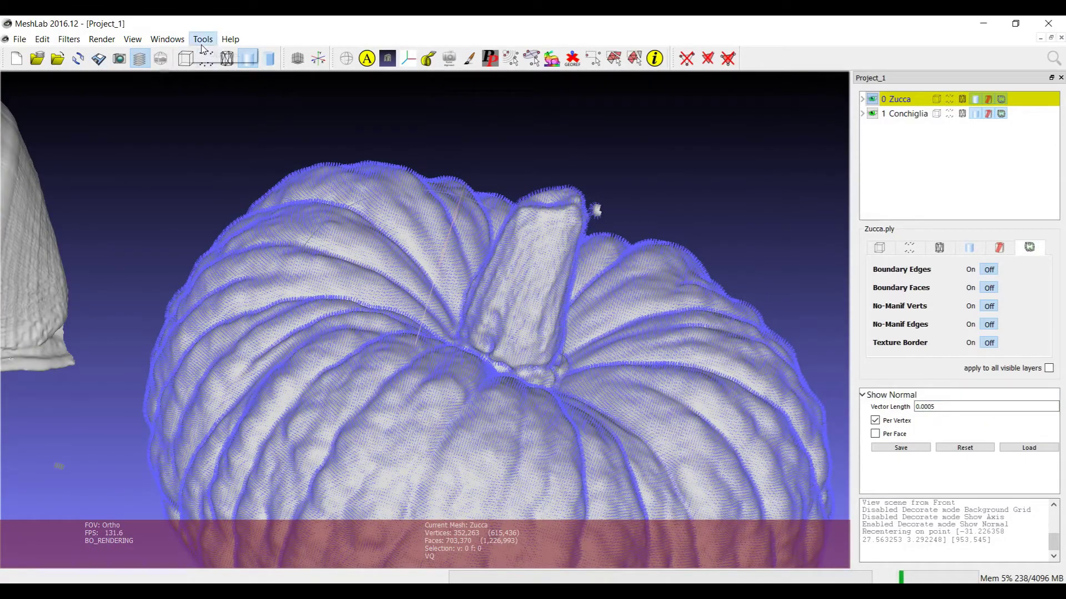
click(216, 56)
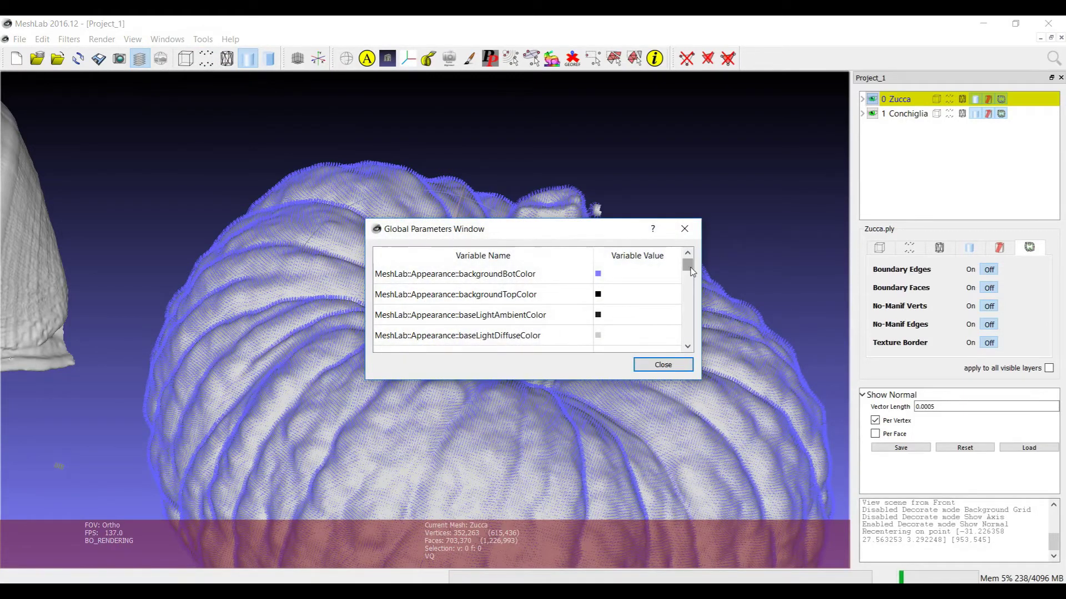
drag(687, 265, 692, 304)
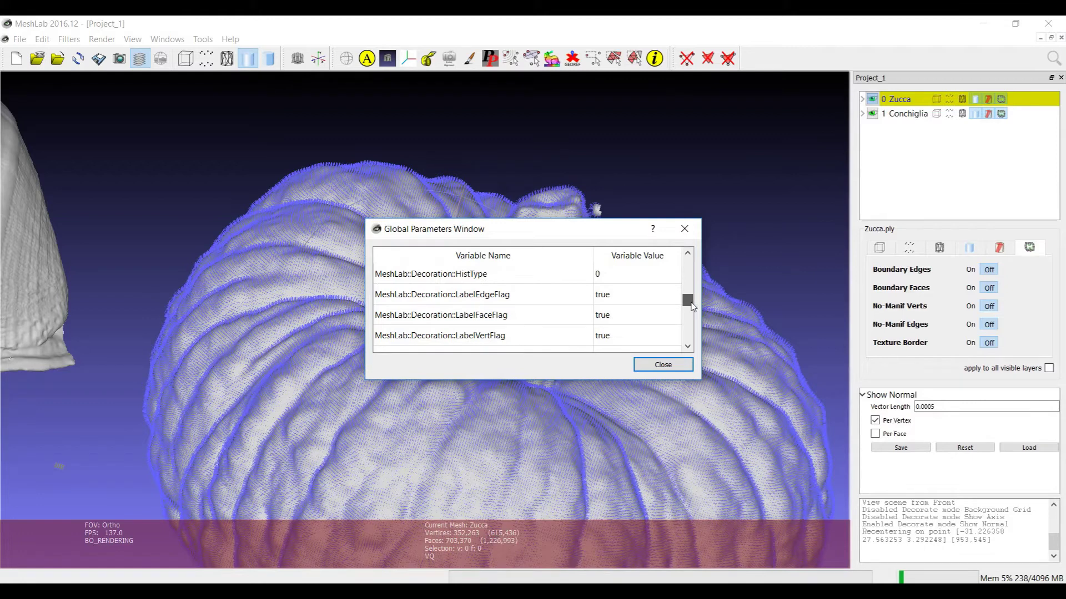
drag(691, 307, 691, 312)
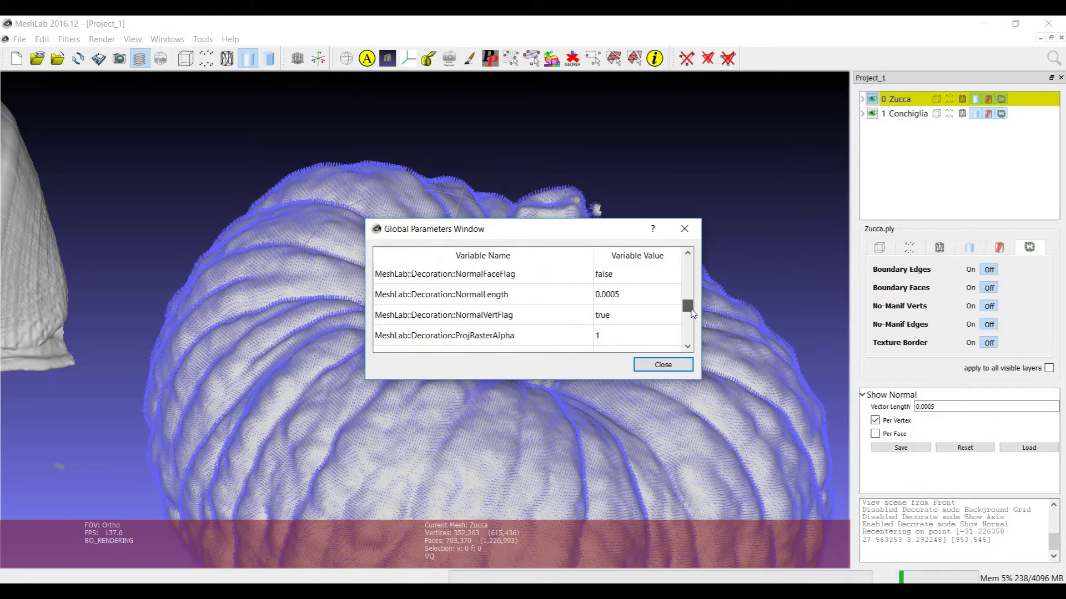
double_click(628, 294)
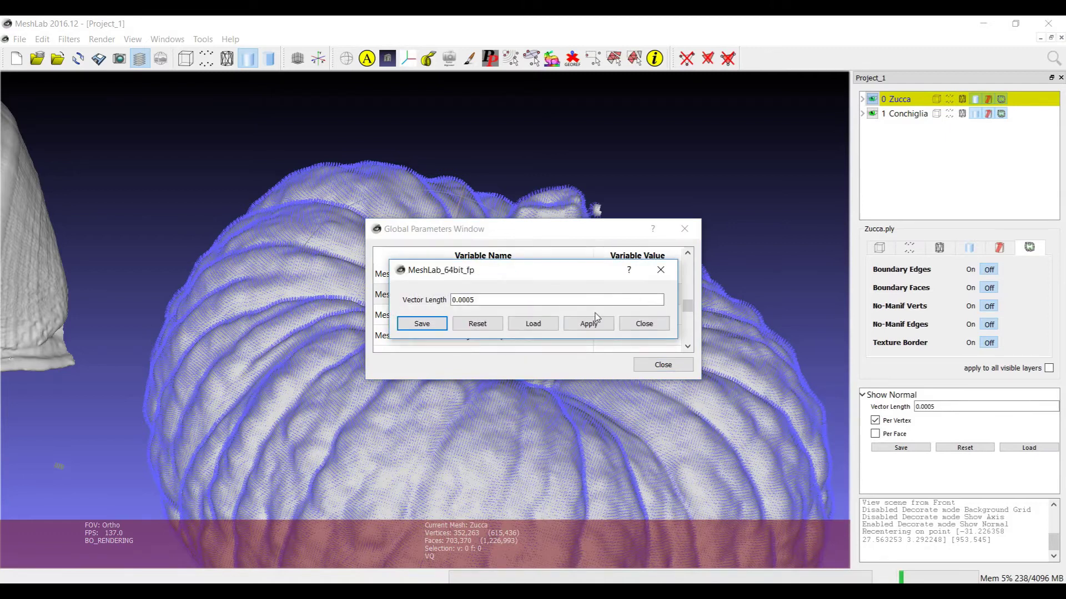
click(660, 270)
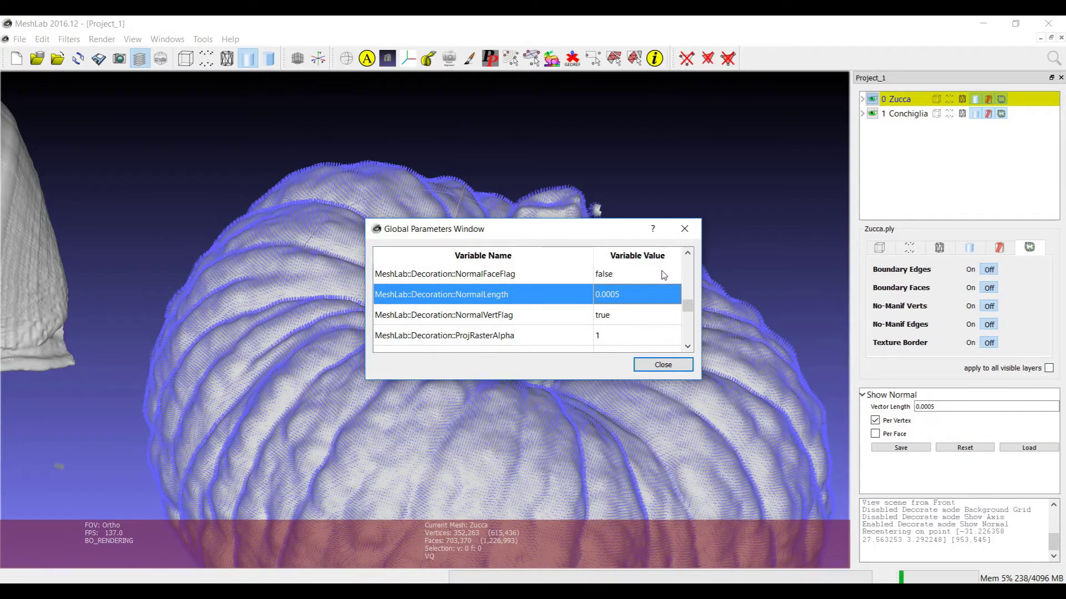
click(663, 365)
scroll(537, 360, down, 10)
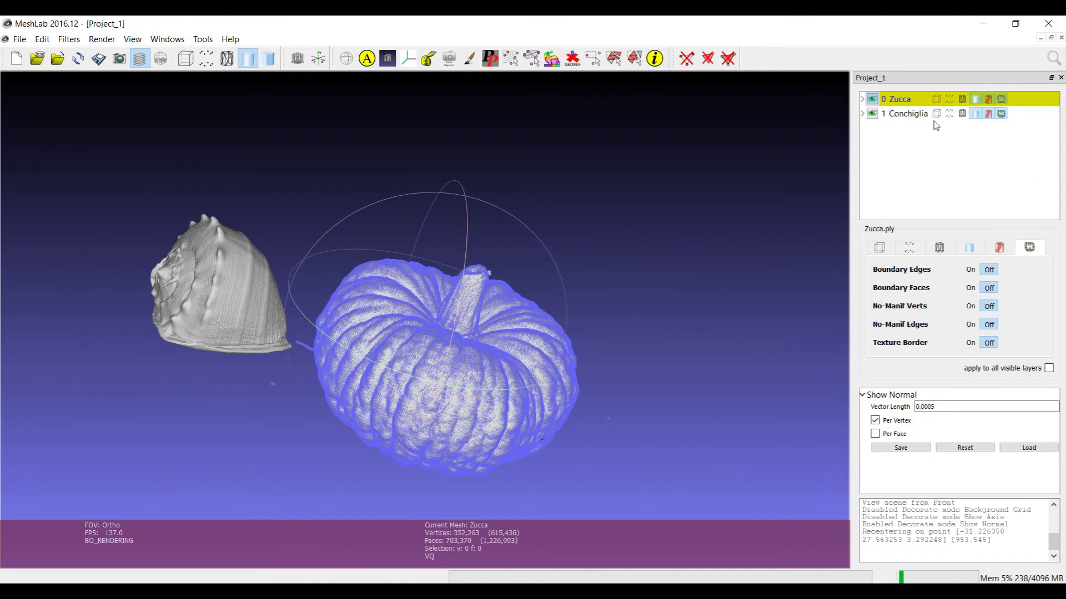
click(903, 114)
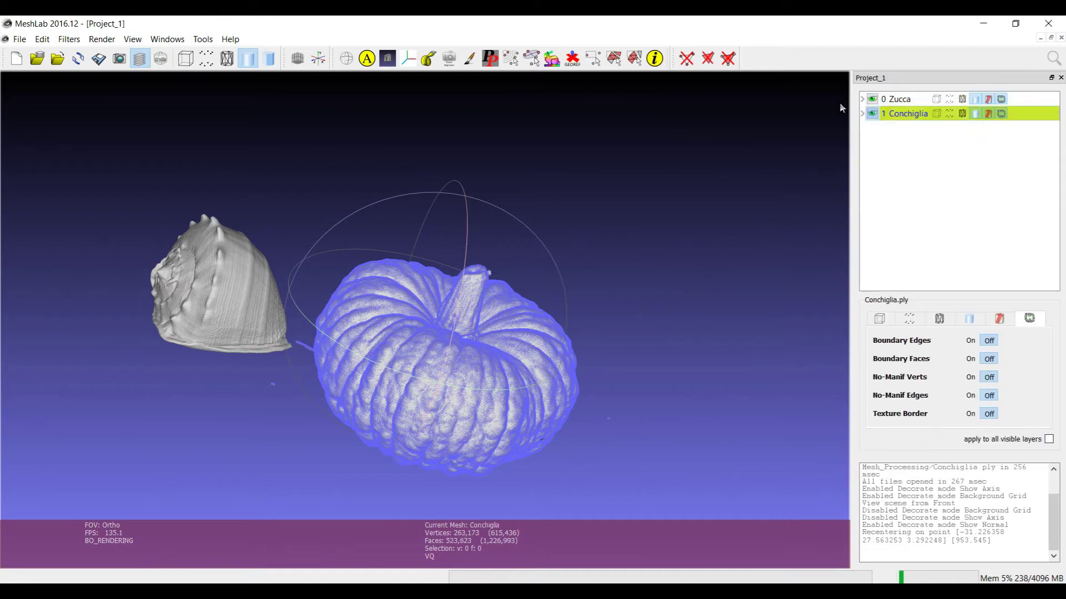
click(899, 98)
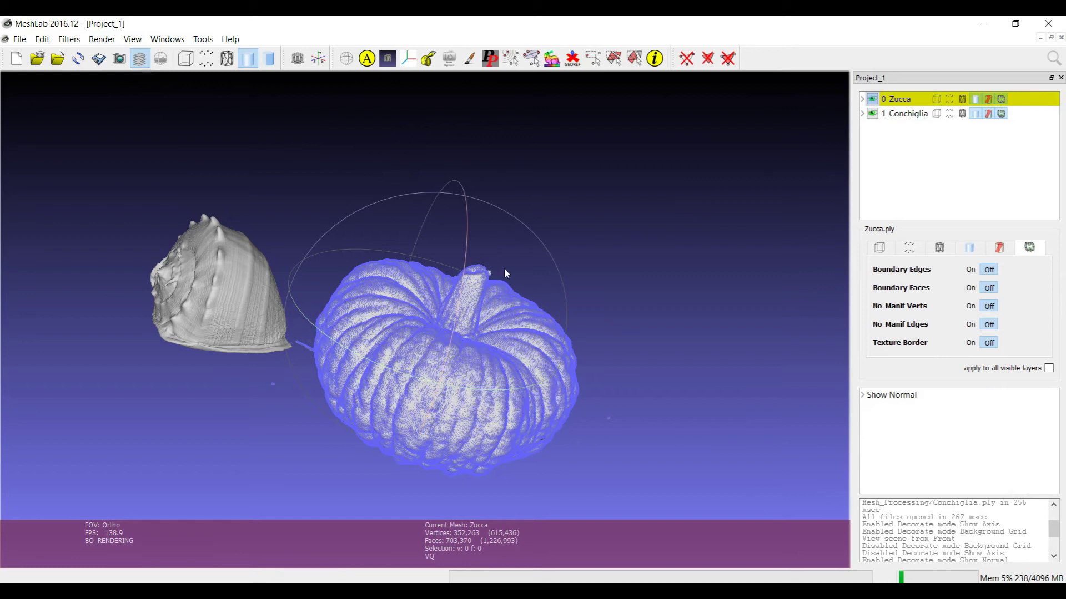
drag(504, 269, 534, 358)
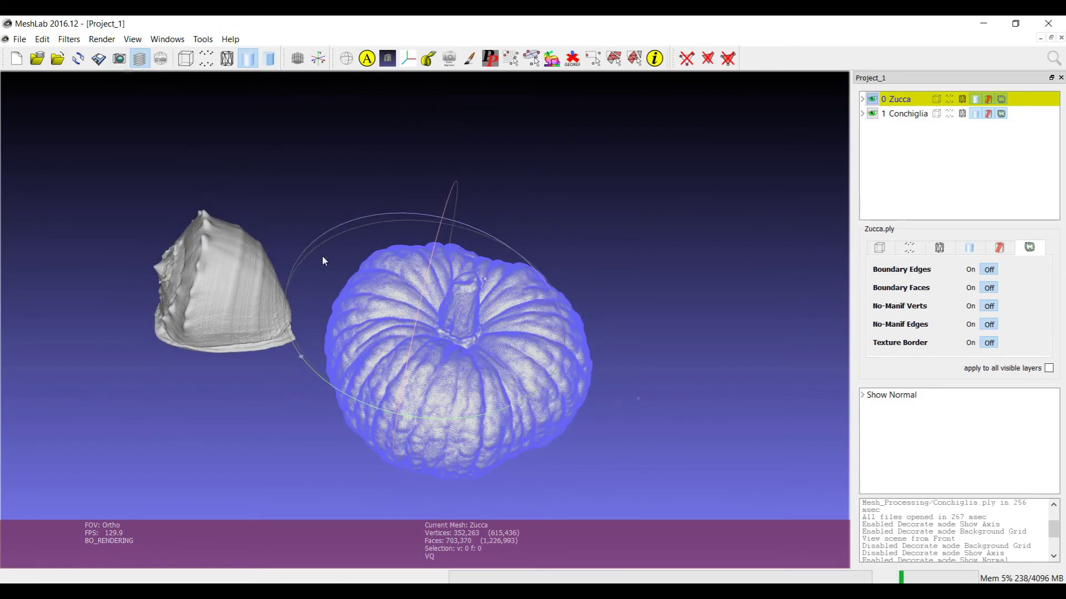
click(96, 40)
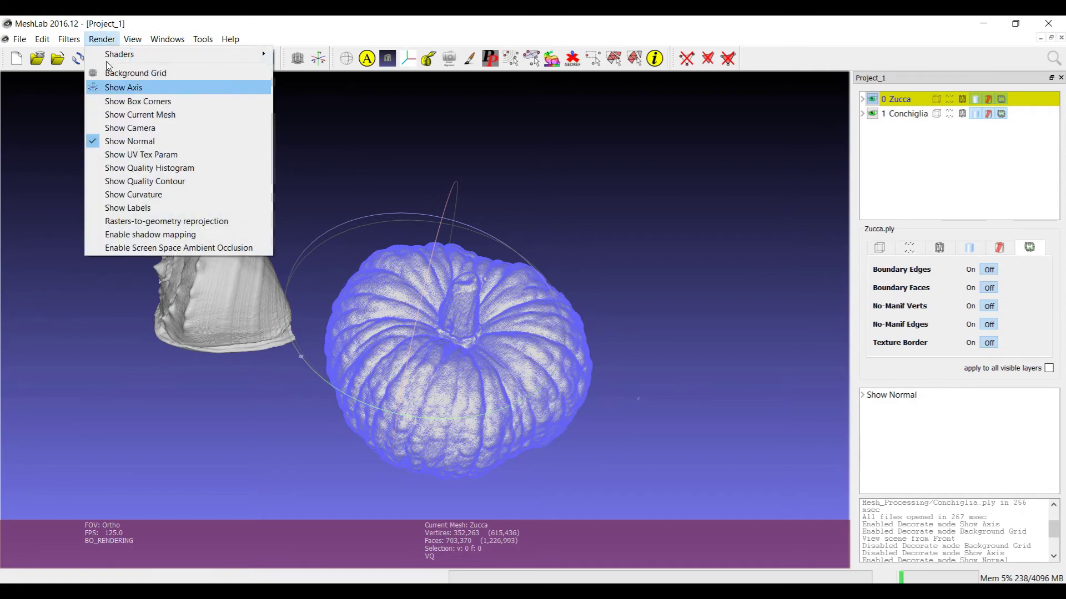
click(163, 195)
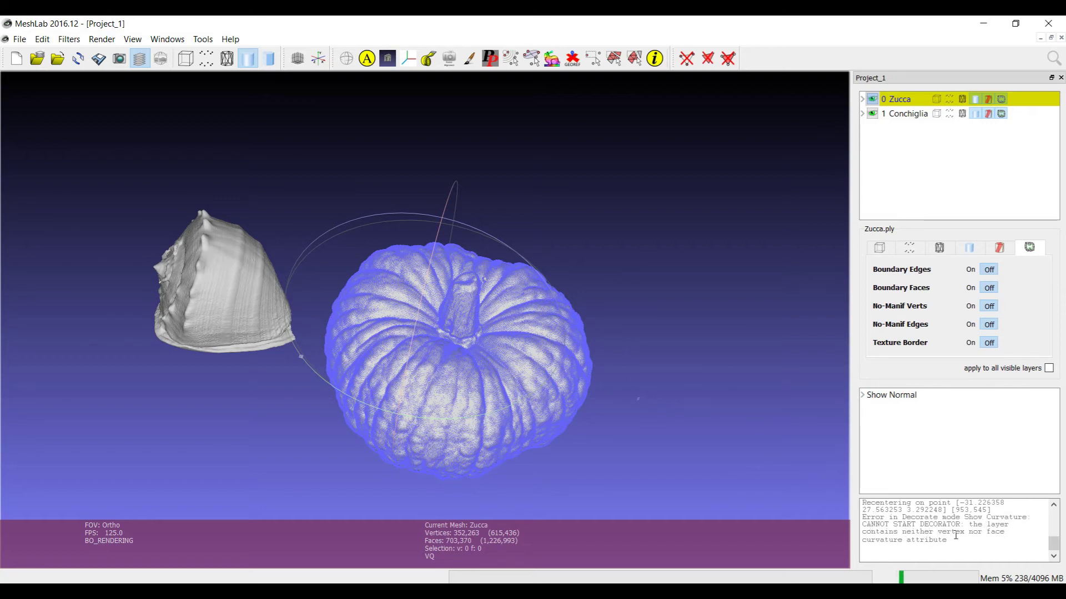
drag(542, 384, 495, 357)
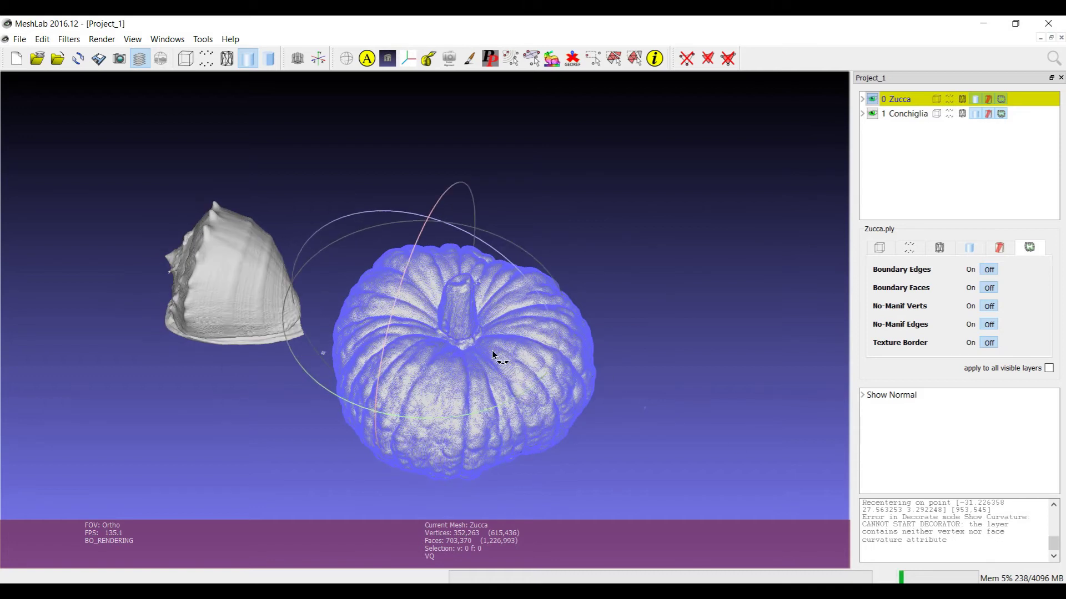
Disable the Show Normal decoration so the pumpkin returns to plain grey shading
click(109, 46)
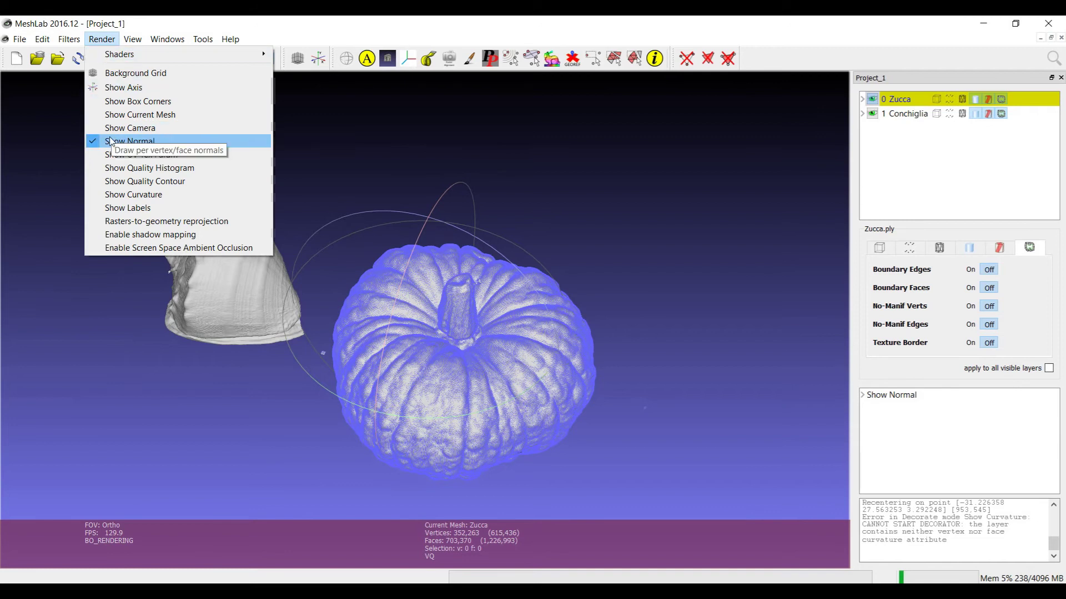
click(110, 141)
click(100, 40)
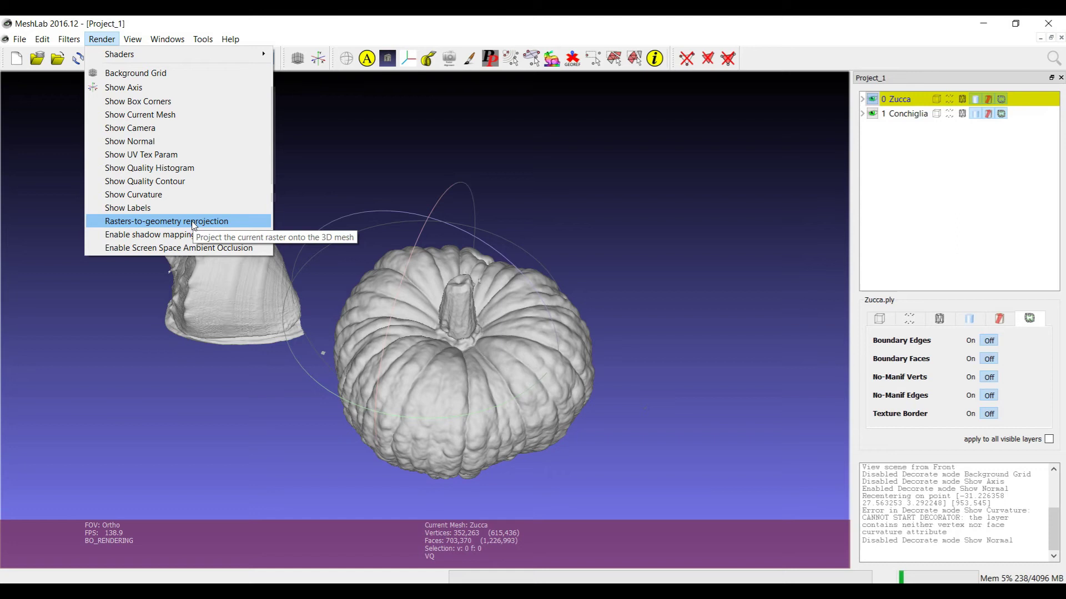
Enable shadow mapping and swing the light direction to a steep diagonal
click(191, 234)
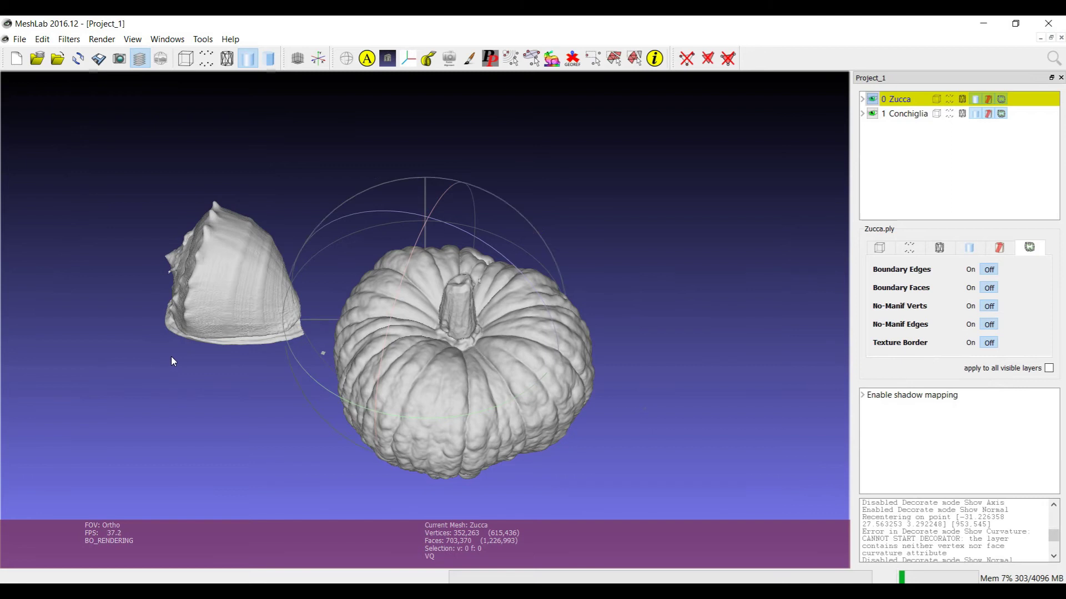
ctrl+shift+drag(172, 357, 256, 346)
mouse_move(585, 321)
ctrl+shift+mouse_down()
mouse_move(597, 298)
mouse_move(657, 300)
mouse_move(624, 308)
mouse_move(605, 293)
ctrl+shift+mouse_up()
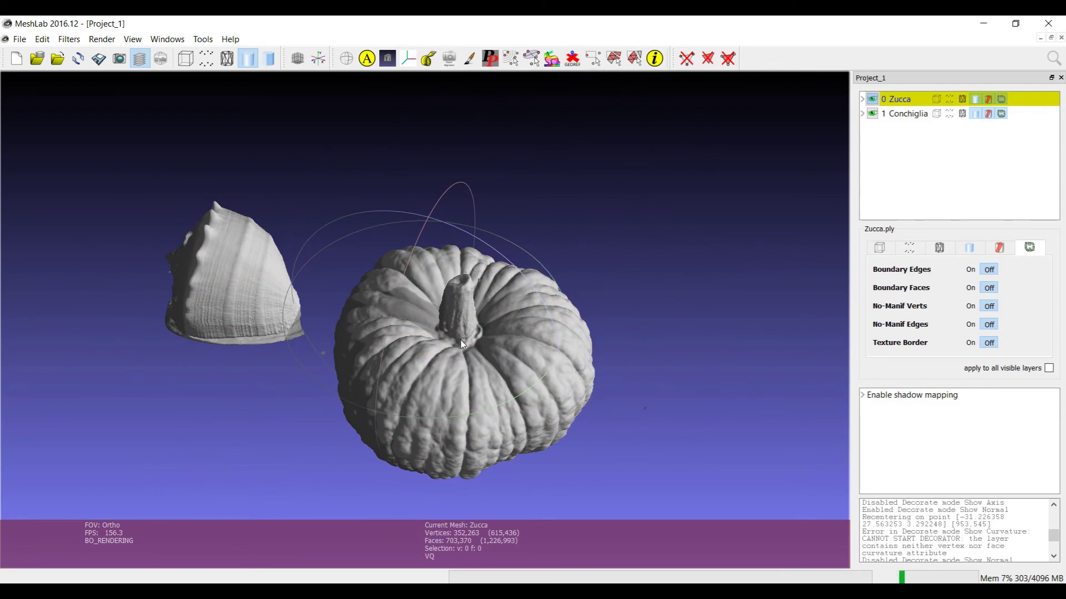
mouse_move(461, 339)
ctrl+shift+mouse_down()
mouse_move(508, 360)
mouse_move(479, 355)
mouse_move(631, 323)
mouse_move(639, 352)
mouse_move(627, 369)
mouse_move(540, 357)
mouse_move(618, 342)
ctrl+shift+mouse_up()
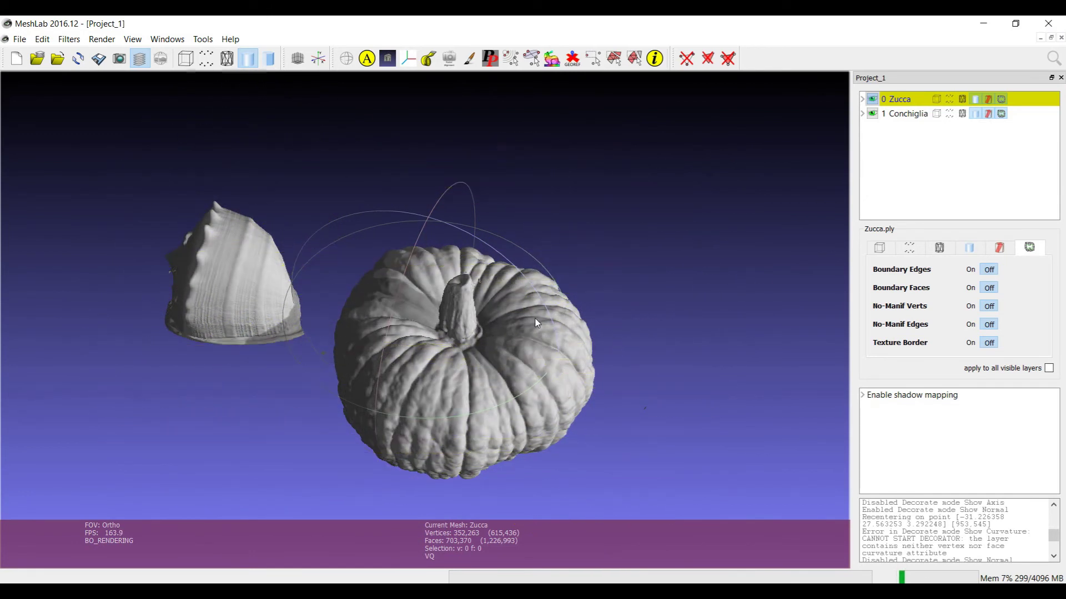
mouse_move(537, 323)
ctrl+shift+mouse_down()
mouse_move(558, 315)
mouse_move(340, 228)
mouse_move(278, 221)
mouse_move(464, 309)
mouse_move(484, 347)
mouse_move(542, 371)
mouse_move(347, 325)
ctrl+shift+mouse_up()
Make Conchiglia current, disable shadow mapping, then orbit and zoom the plain-shaded meshes
click(904, 113)
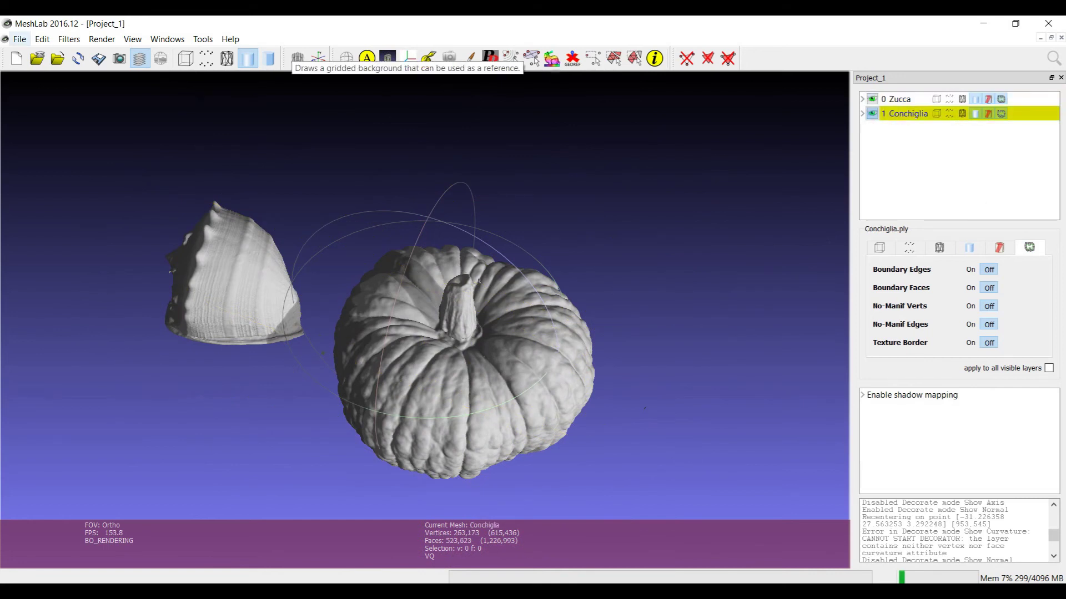
click(102, 39)
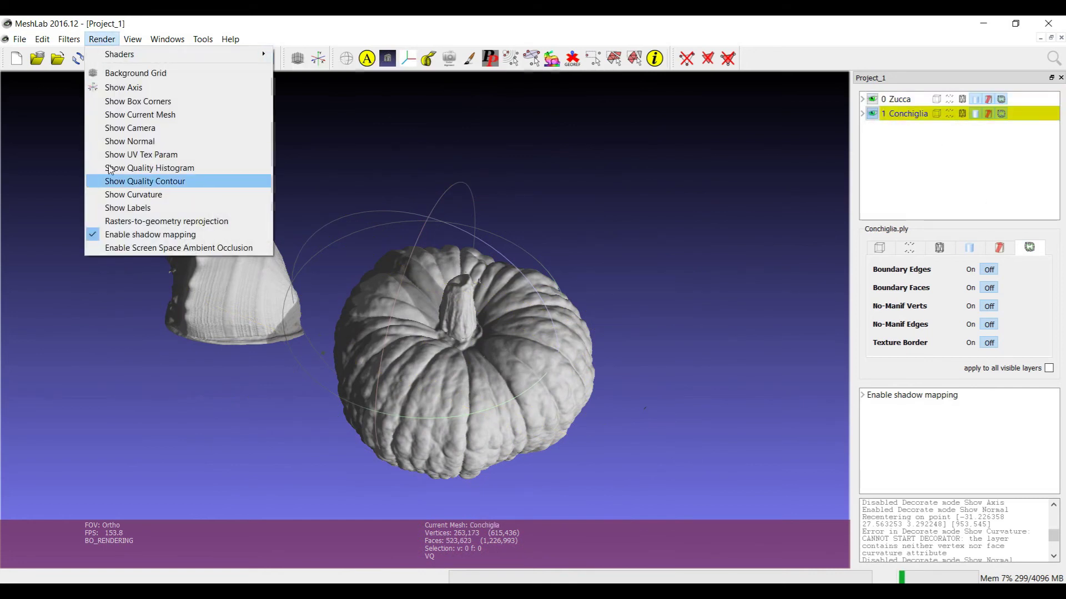
click(140, 236)
drag(398, 381, 423, 346)
scroll(423, 346, up, 3)
click(102, 39)
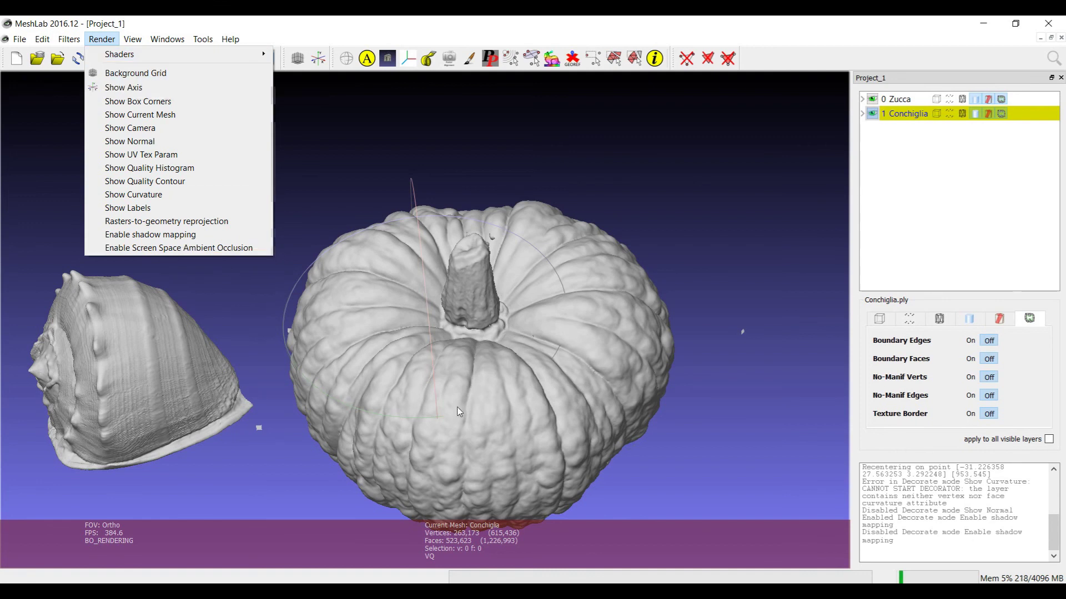
drag(477, 358, 440, 343)
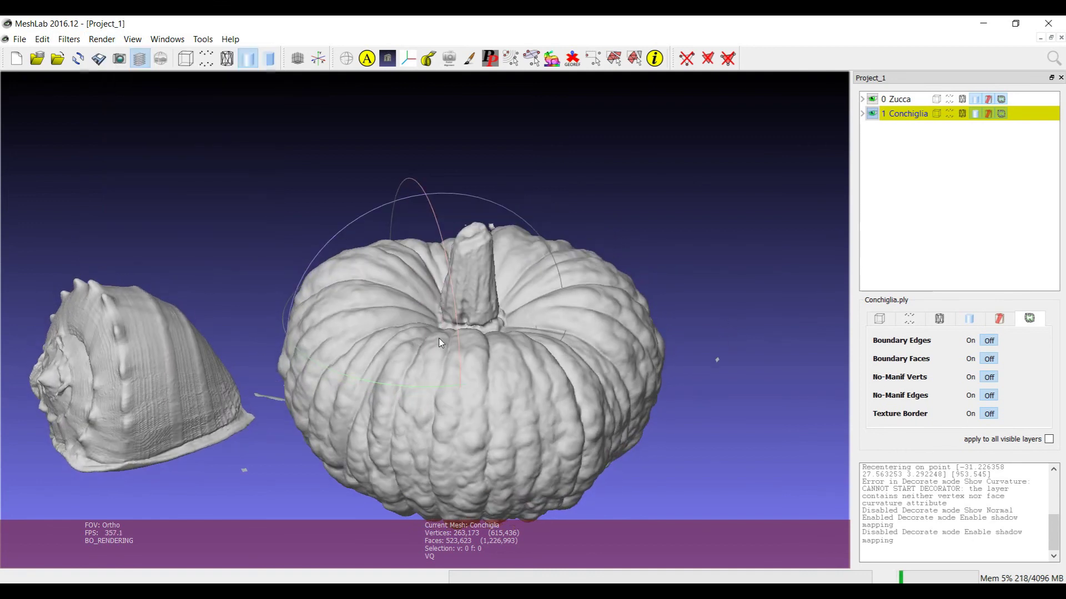